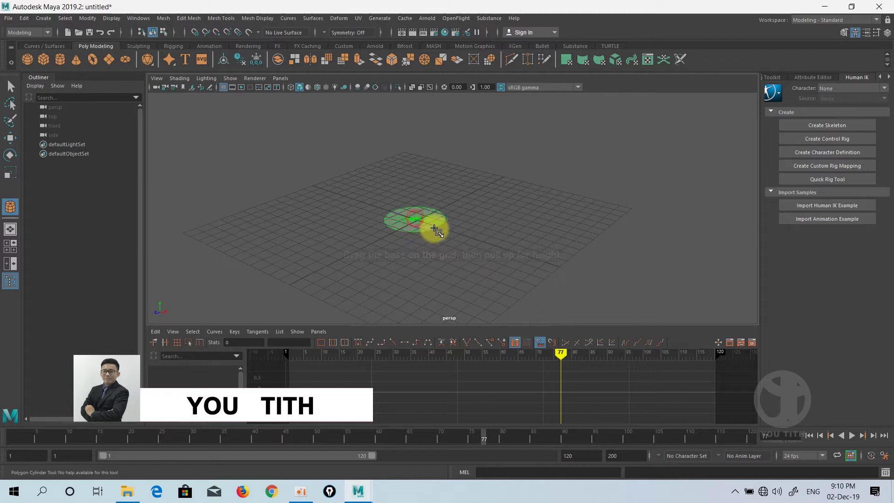
Create a polygon cylinder near the centre of the grid, about 2.52 in radius and 8.68 high
middle_click_drag(418, 184, 414, 210, "alt")
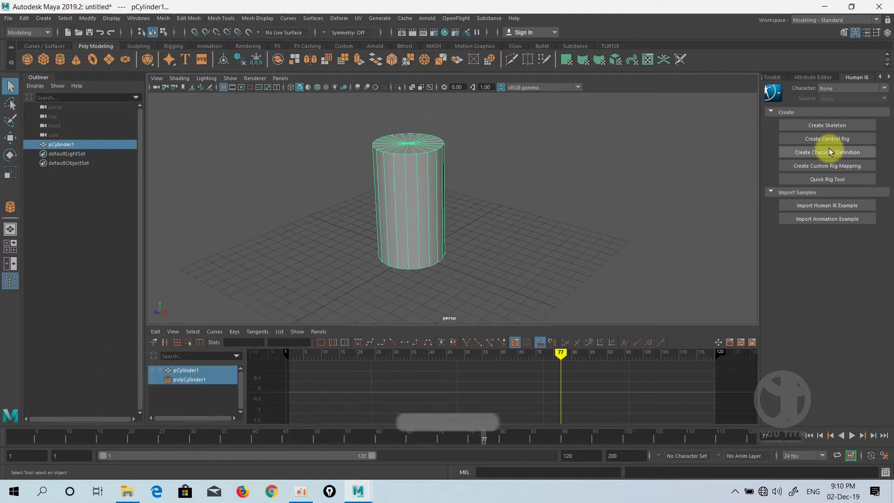
middle_click_drag(371, 189, 371, 193, "alt")
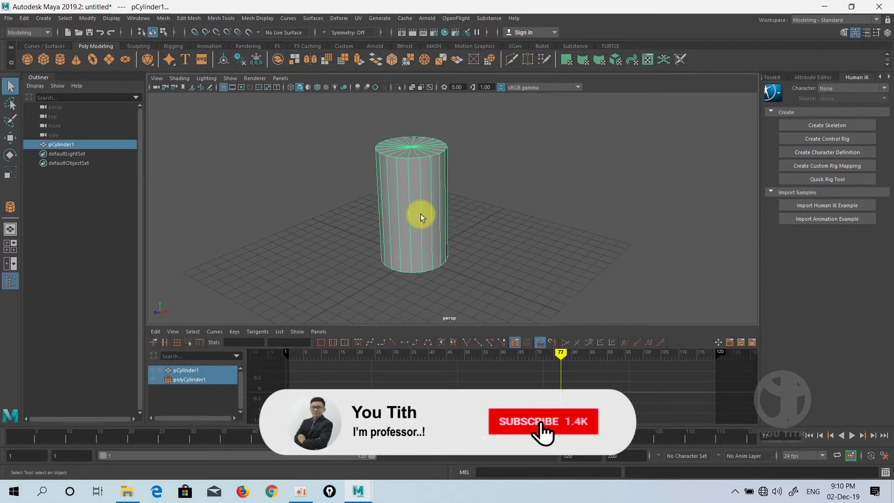
key("w")
scroll(429, 200, "down", 2)
Display the Channel Box attributes for the new cylinder
left_click(867, 32)
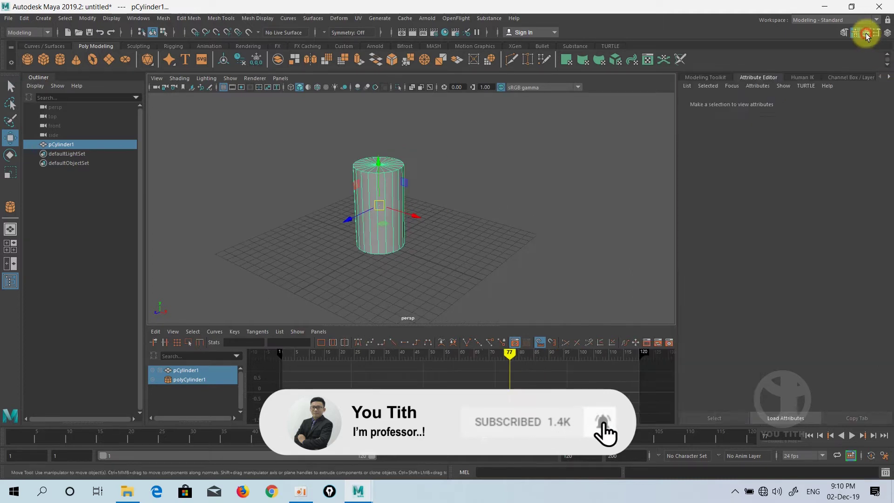
left_click(877, 33)
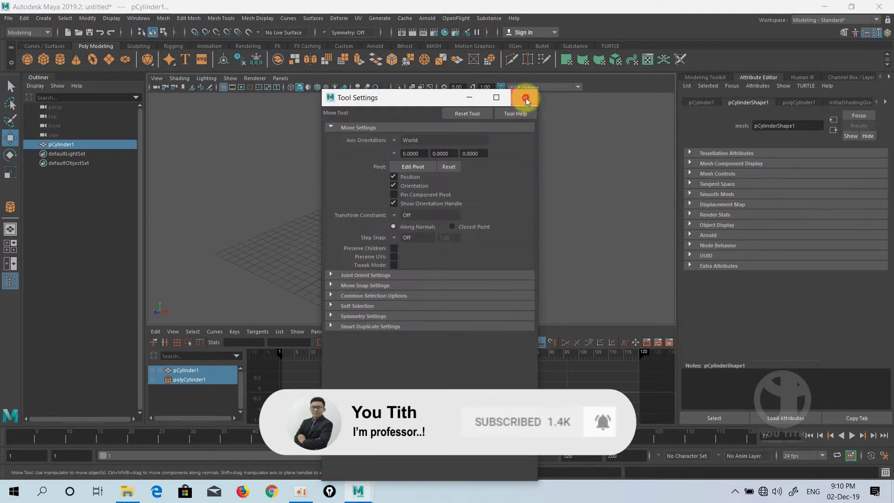
left_click(526, 98)
left_click(887, 32)
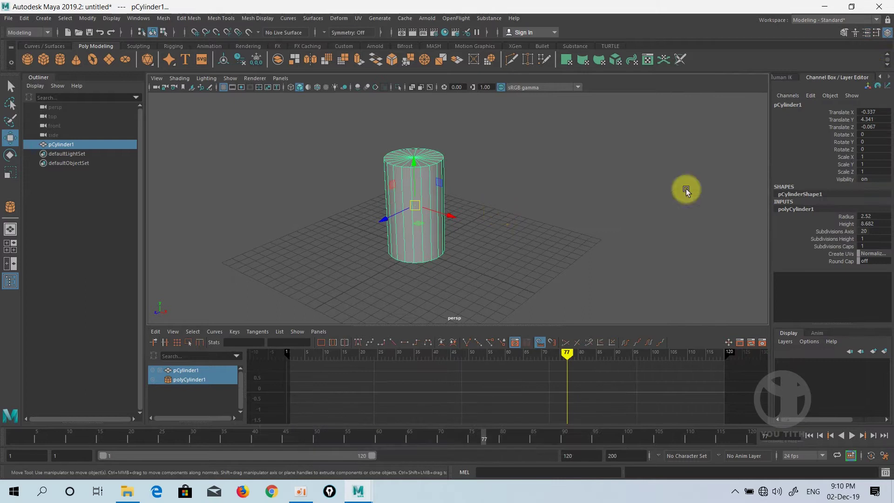
Increase the cylinder's Height to about 15.88 and raise it onto the grid, to about 8.31 in Translate Y
left_click(845, 224)
middle_click_drag(536, 223, 573, 224)
left_click_drag(438, 233, 441, 212, "alt")
middle_click_drag(443, 214, 434, 254, "alt")
key("w")
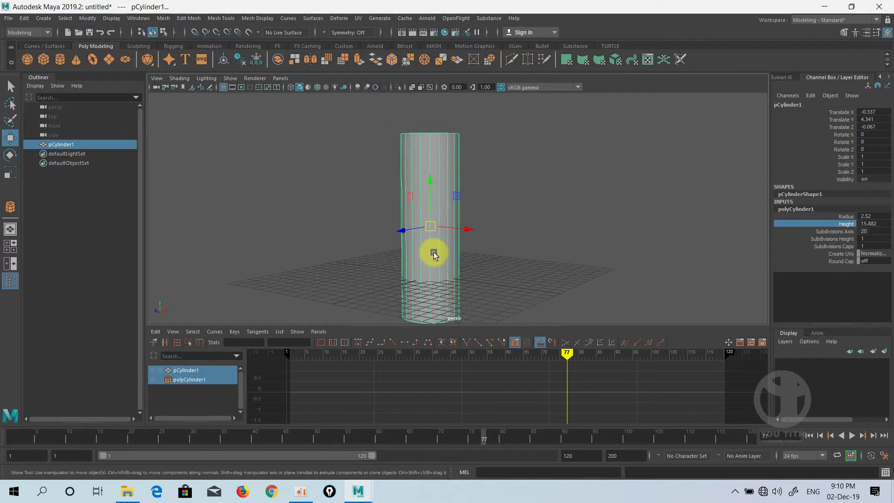
left_click_drag(434, 198, 425, 150)
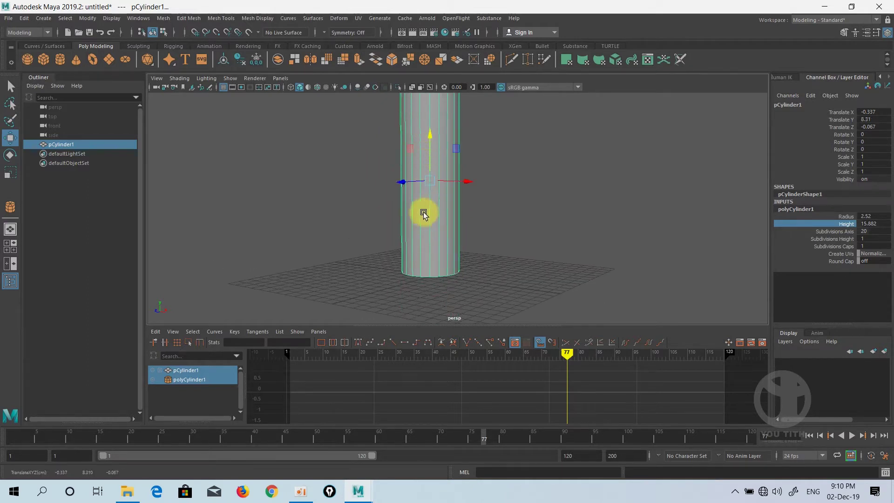
left_click(832, 239)
middle_click_drag(759, 239, 486, 231)
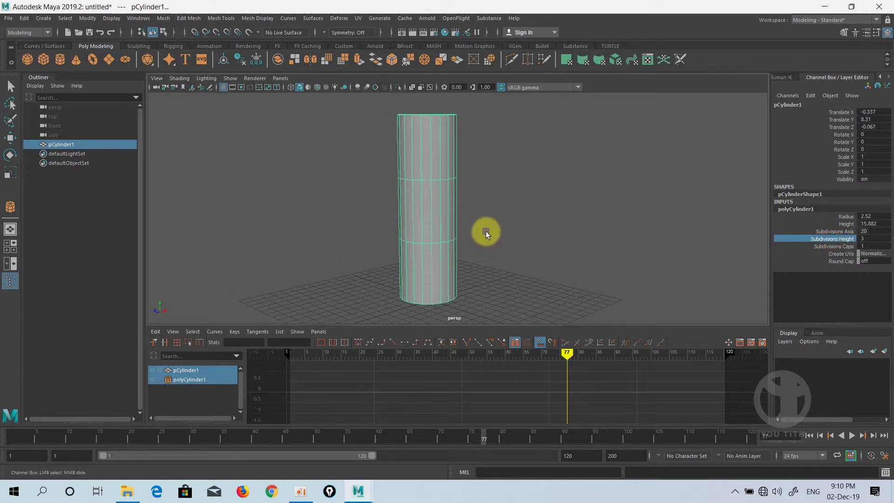
middle_click_drag(759, 230, 421, 234)
Select the cylinder's bottom edge loop and scale it slightly outward so the body tapers towards the top
right_click(422, 235)
right_click_drag(422, 238, 424, 210)
left_click(439, 293)
key("w")
scroll(439, 297, "up", 3)
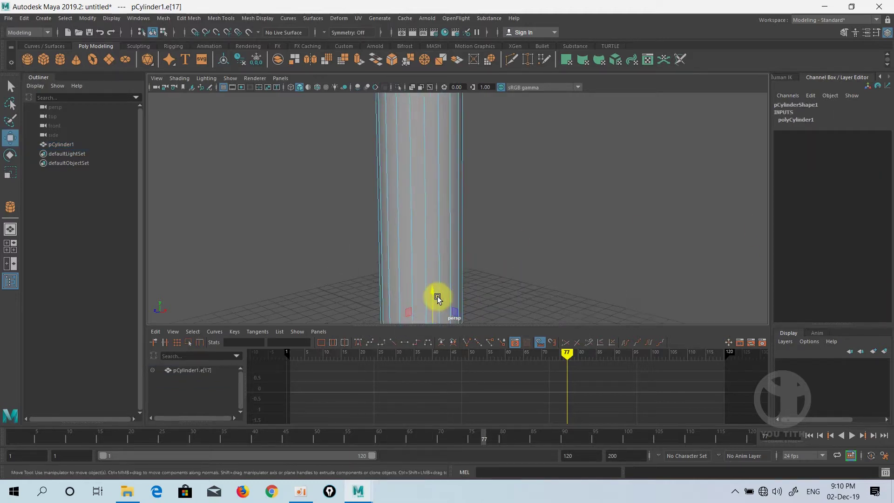
middle_click_drag(440, 297, 449, 208, "alt")
scroll(450, 208, "up", 4)
scroll(422, 251, "up", 1)
left_click(406, 249)
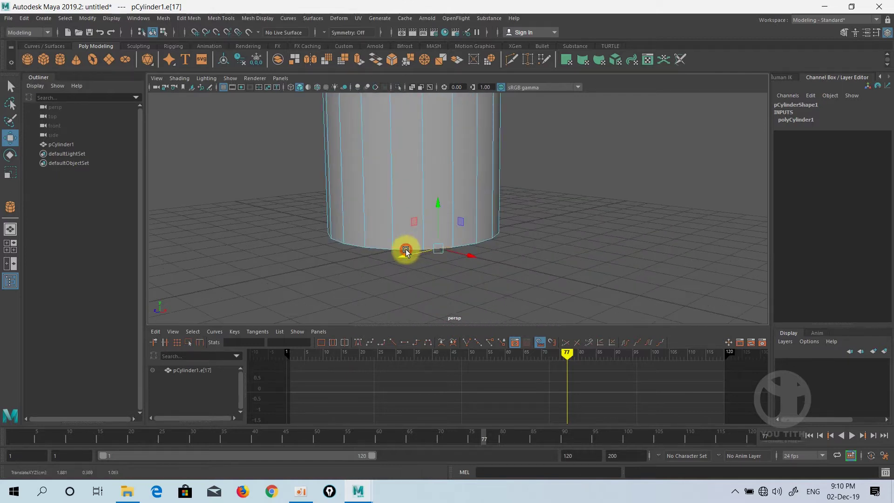
scroll(406, 250, "down", 3)
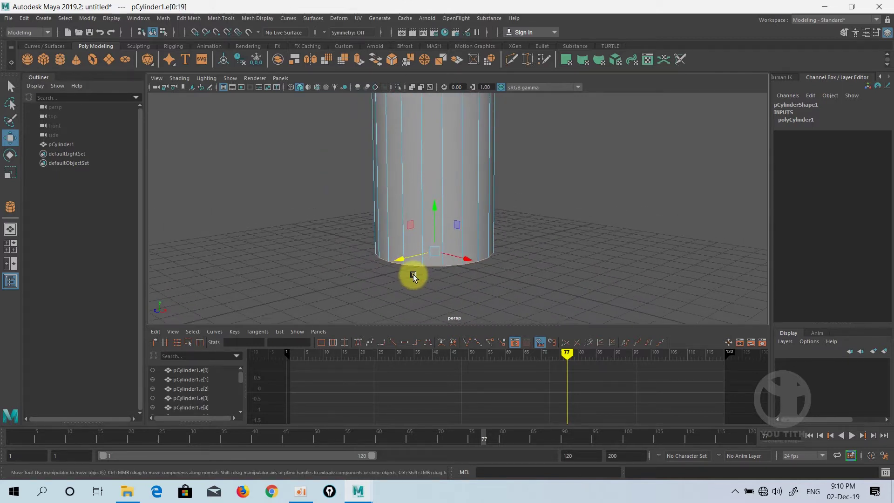
key("r")
scroll(431, 251, "down", 3)
middle_click_drag(437, 203, 422, 290, "alt")
scroll(423, 252, "down", 3)
scroll(424, 256, "up", 1)
scroll(425, 259, "down", 1)
left_click_drag(428, 189, 426, 199, "alt")
left_click_drag(433, 285, 427, 196, "alt")
double_click(427, 176)
key("w")
double_click(421, 245)
Select the ring of vertices at the cylinder's top end and move it upward to lengthen the body
right_click(427, 197)
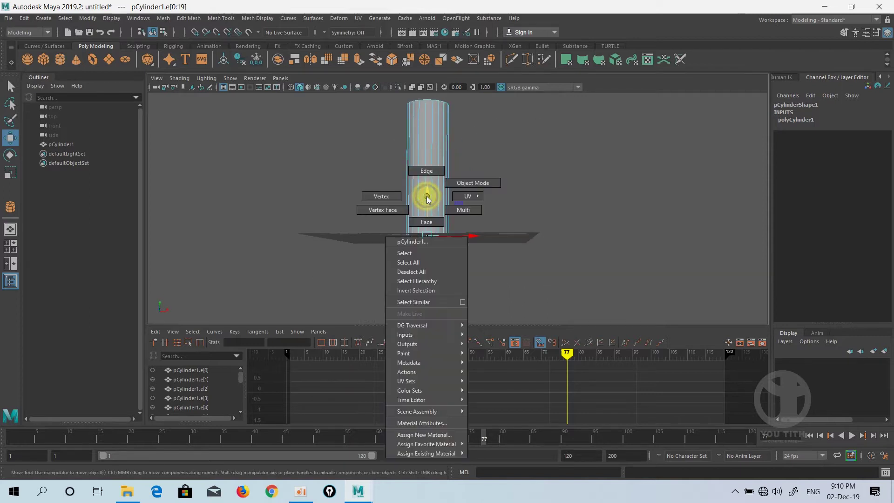
right_click_drag(384, 202, 382, 199)
key("r")
left_click_drag(413, 267, 367, 283, "alt")
left_click_drag(431, 285, 424, 259)
left_click_drag(470, 131, 358, 193)
left_click_drag(358, 192, 379, 234, "alt")
key("w")
left_click_drag(405, 170, 455, 192)
middle_click_drag(455, 191, 415, 168, "alt")
right_click_drag(415, 167, 412, 236, "alt")
left_click_drag(412, 235, 359, 248, "alt")
middle_click_drag(358, 247, 408, 297, "alt")
left_click_drag(418, 142, 417, 104)
right_click_drag(421, 186, 405, 170, "alt")
middle_click_drag(405, 169, 411, 119, "alt")
middle_click_drag(410, 206, 410, 156, "alt")
right_click_drag(410, 224, 440, 278, "alt")
middle_click_drag(399, 235, 435, 286, "alt")
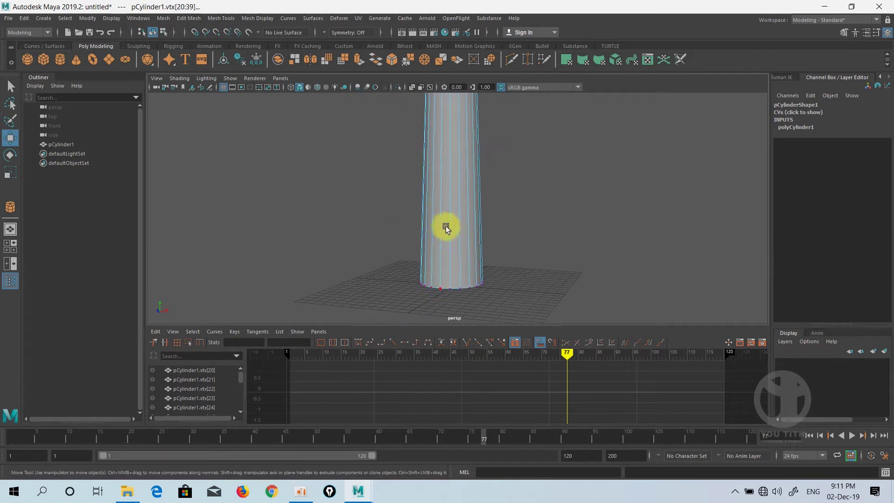
Bevel the cylinder's bottom edge loop with a Fraction of 0.5 and 3 segments
right_click(439, 213)
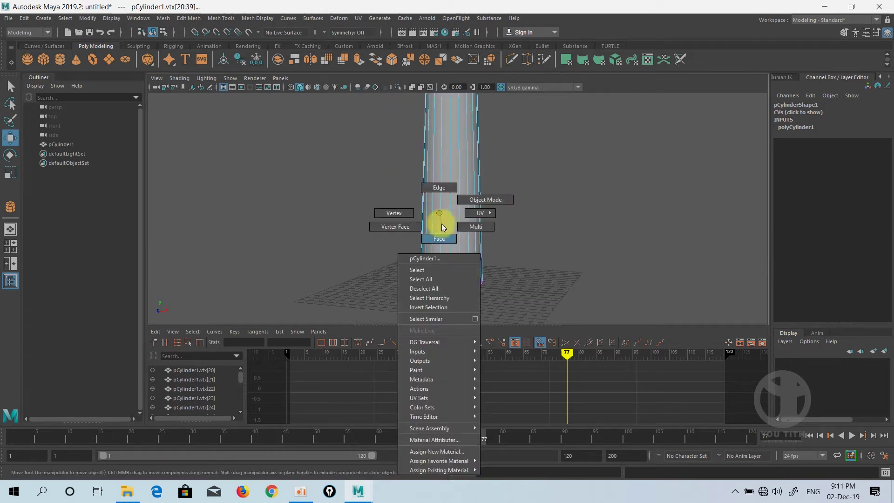
right_click_drag(443, 228, 434, 177)
double_click(451, 284)
left_click(456, 292)
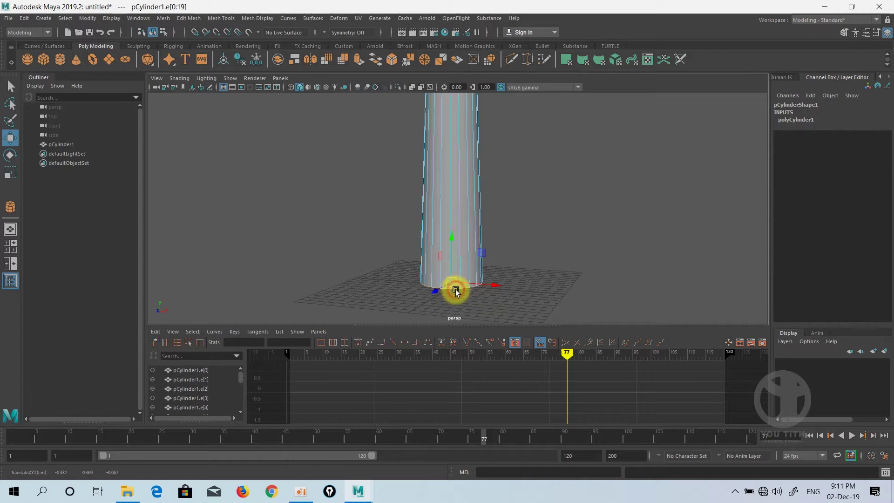
right_click_drag(456, 291, 507, 295, "shift")
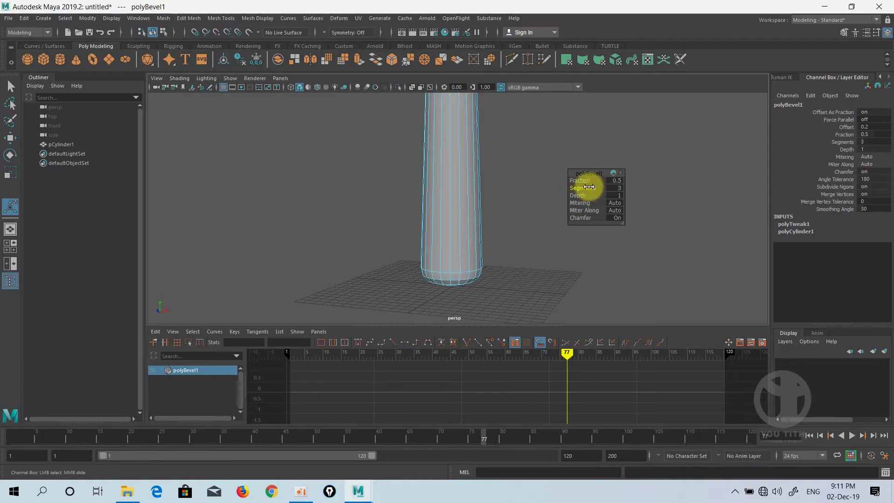
left_click_drag(580, 181, 579, 181)
Bevel the cylinder's top edge loop with a Fraction of 0.5 and 3 segments
left_click_drag(399, 247, 423, 239, "alt")
middle_click_drag(422, 239, 460, 180, "alt")
left_click(461, 184)
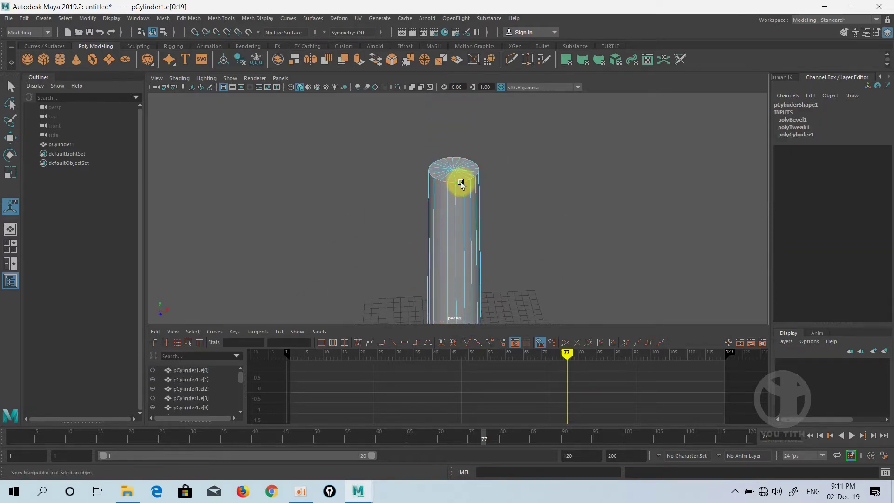
key("ctrl+b")
left_click_drag(583, 185, 589, 187)
left_click_drag(474, 221, 451, 203, "alt")
Return to object mode, switch to the front view and turn on wireframe on shaded
right_click_drag(447, 181, 471, 170)
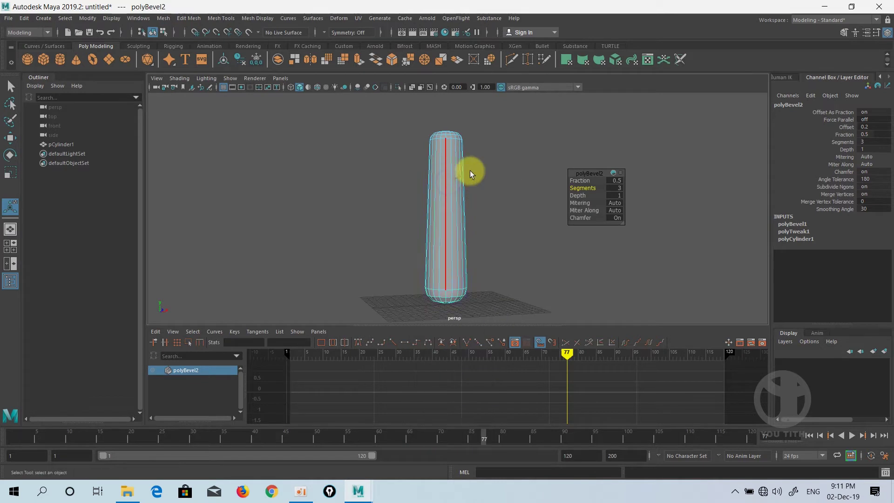
key("q")
left_click(472, 171)
key("space")
left_click_drag(442, 208, 439, 236)
middle_click_drag(440, 238, 453, 284, "alt")
right_click_drag(453, 283, 448, 193, "alt")
middle_click_drag(447, 193, 419, 259, "alt")
right_click_drag(419, 259, 416, 212, "alt")
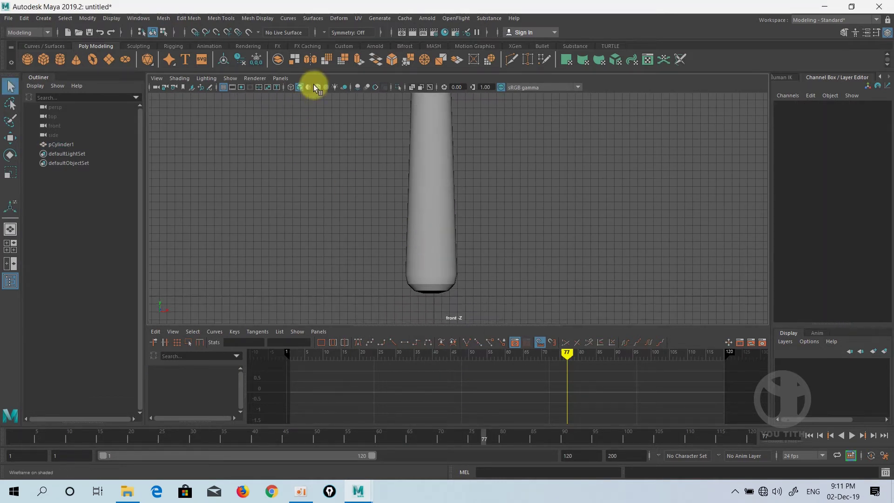
left_click(316, 87)
middle_click_drag(453, 181, 455, 209, "alt")
right_click_drag(455, 217, 452, 210, "alt")
middle_click_drag(440, 211, 411, 214, "alt")
Centre the cylinder on the grid by setting Translate X and Translate Z to 0
left_click(440, 202)
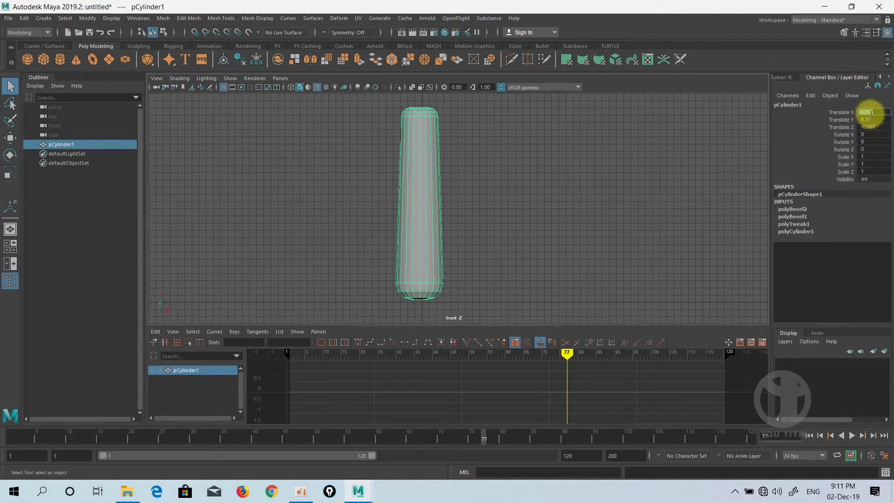
type("0")
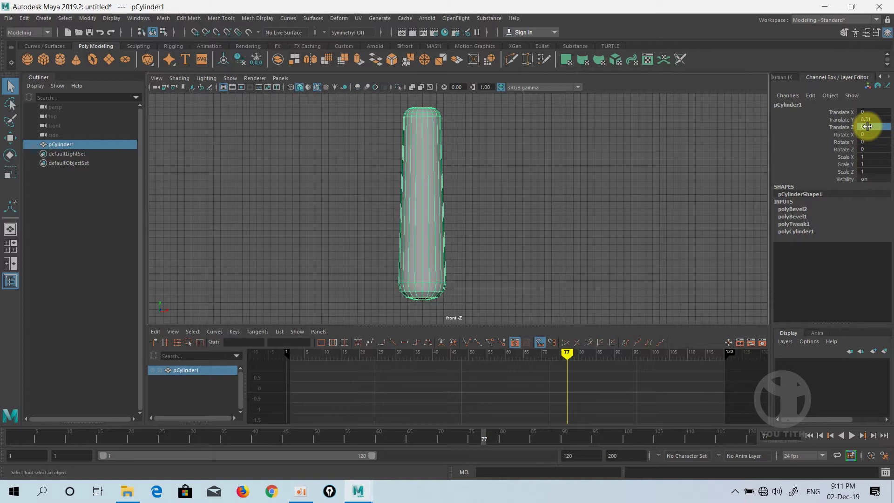
key("Return")
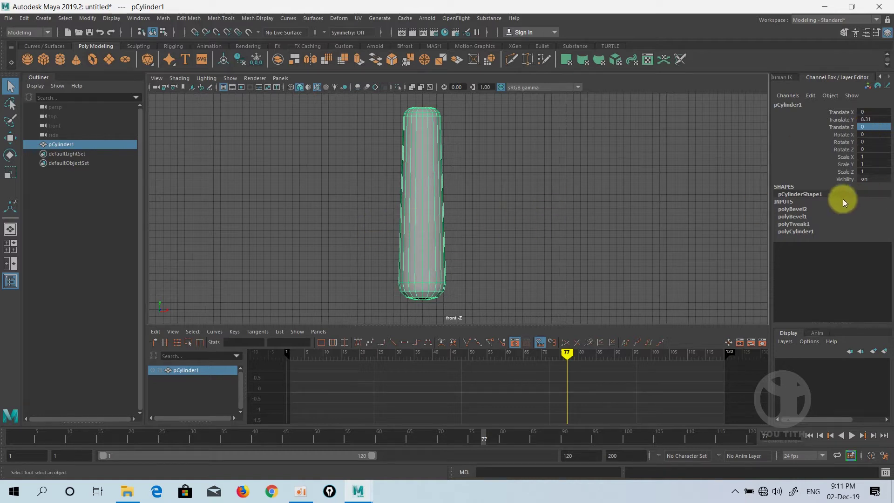
key("Return")
Lower the cylinder to about 8.05 in Translate Y and preview it smoothed before restoring the unsmoothed display
key("w")
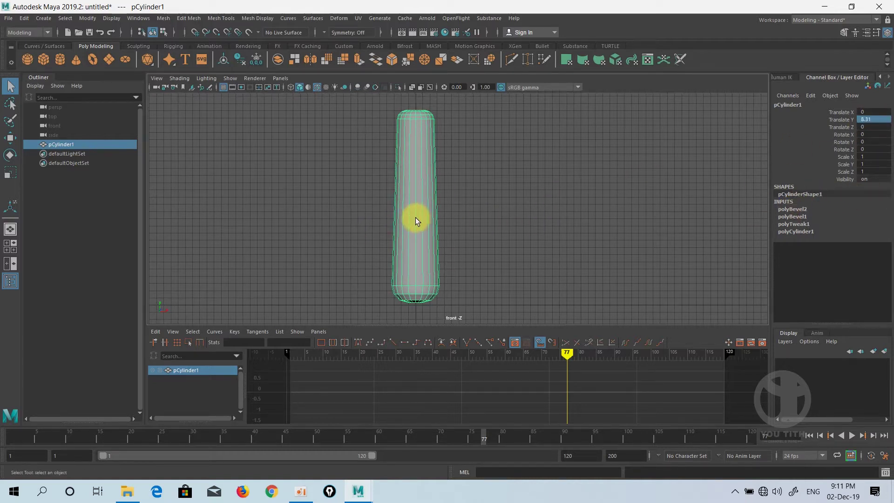
left_click_drag(416, 212, 413, 210)
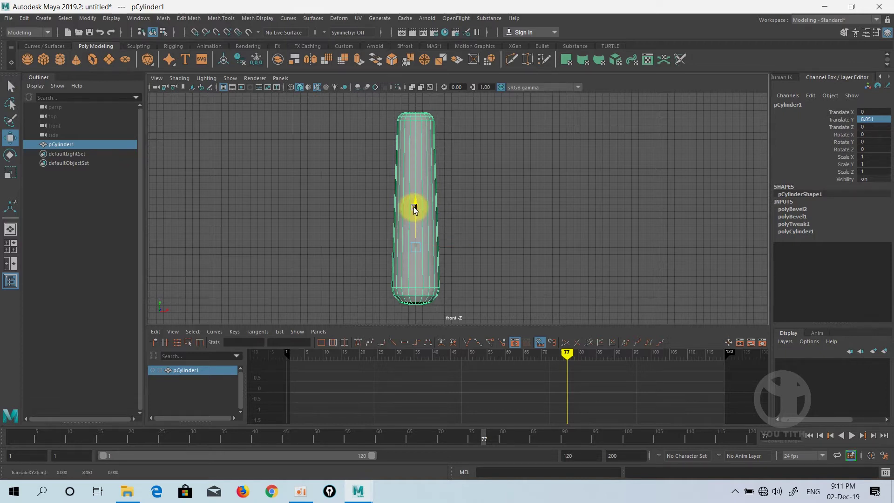
middle_click_drag(439, 185, 437, 178, "alt")
key("3")
key("1")
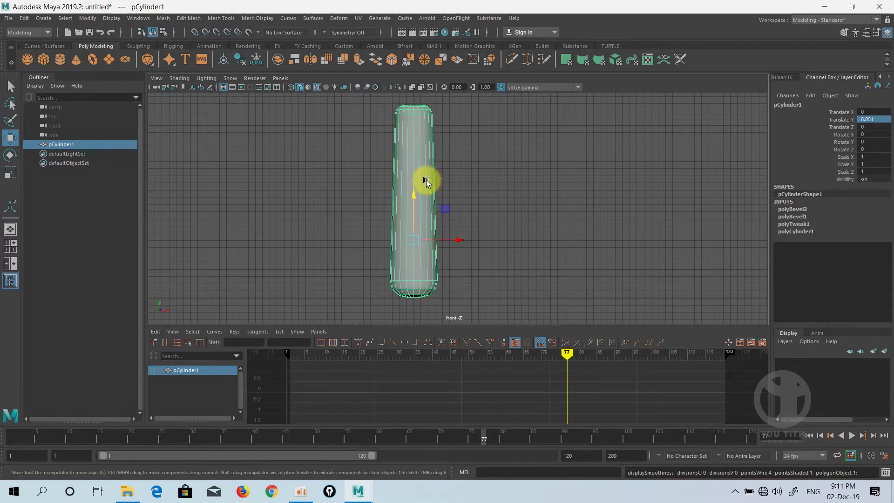
Insert three evenly spaced edge loops along the cylinder's body using the multiple edge loops option
right_click(422, 166, "shift")
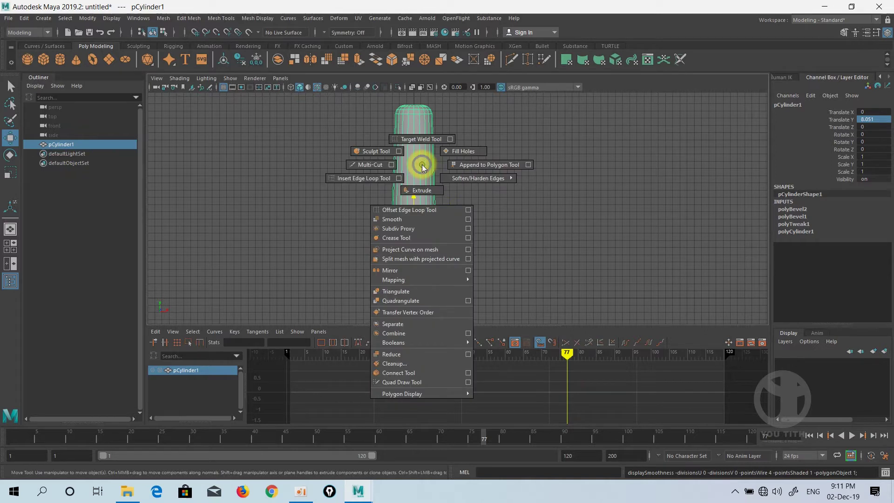
left_click(399, 178)
left_click(396, 180)
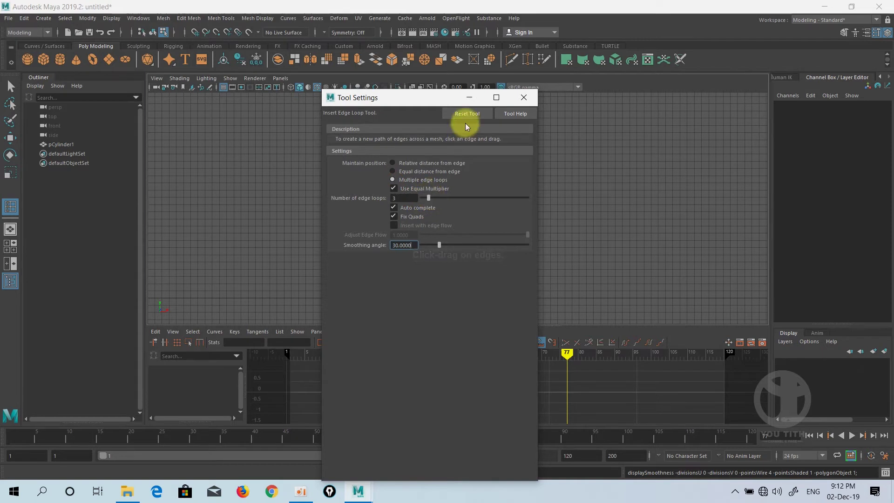
left_click(468, 97)
left_click(424, 183)
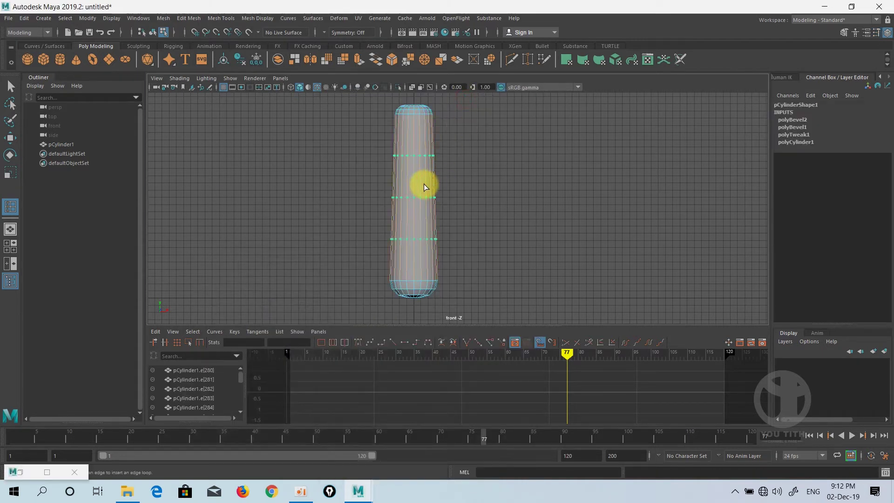
Bevel the three inserted edge loops with a Fraction of 0.01 and 1 segment
middle_click_drag(408, 214, 411, 193, "alt")
key("w")
scroll(413, 224, "up", 5)
scroll(419, 195, "down", 2)
scroll(395, 235, "up", 1)
scroll(411, 193, "down", 1)
scroll(411, 196, "up", 2)
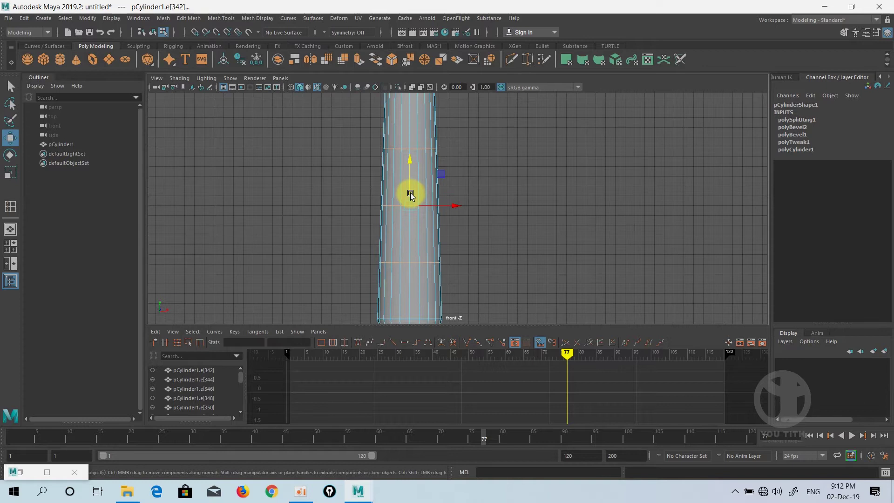
scroll(411, 196, "down", 2)
right_click(427, 169, "shift")
right_click_drag(429, 172, 459, 168, "shift")
left_click_drag(588, 183, 584, 179)
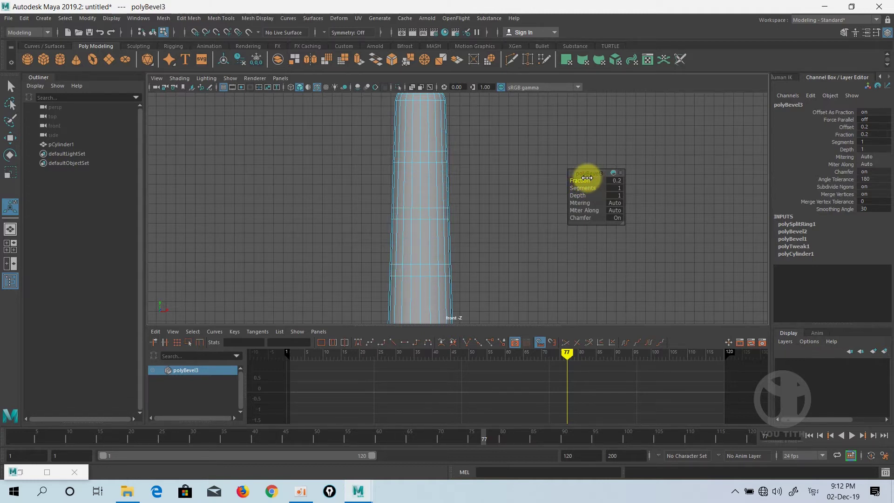
left_click(621, 180)
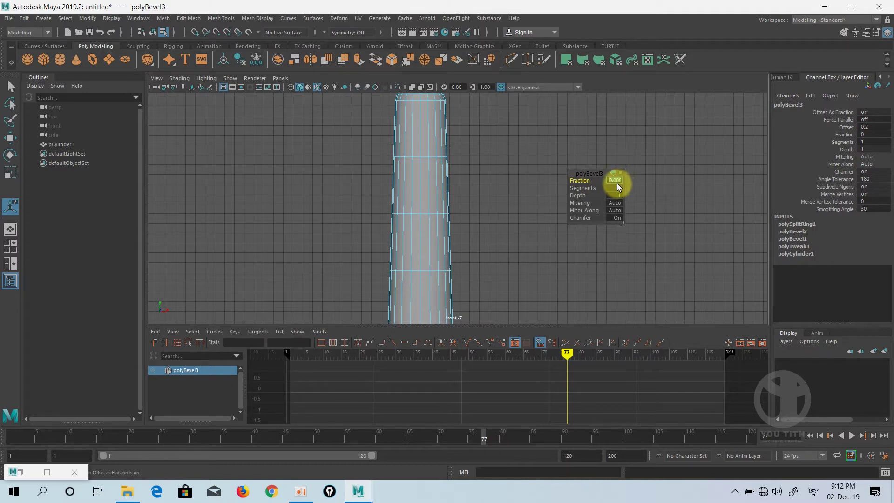
left_click(618, 180)
key("super+space")
Select the three thin bevelled face loops around the cylinder's body in face mode
right_click_drag(385, 219, 490, 213, "alt")
key("w")
scroll(475, 212, "up", 3)
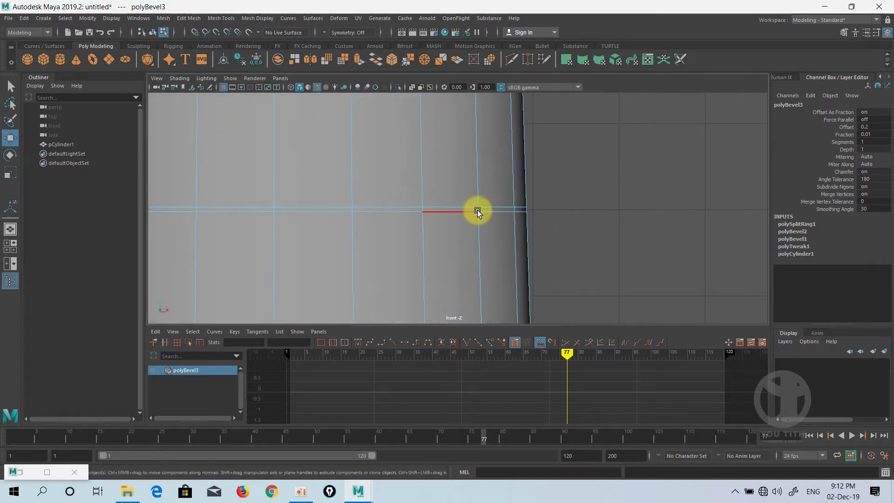
right_click(482, 213)
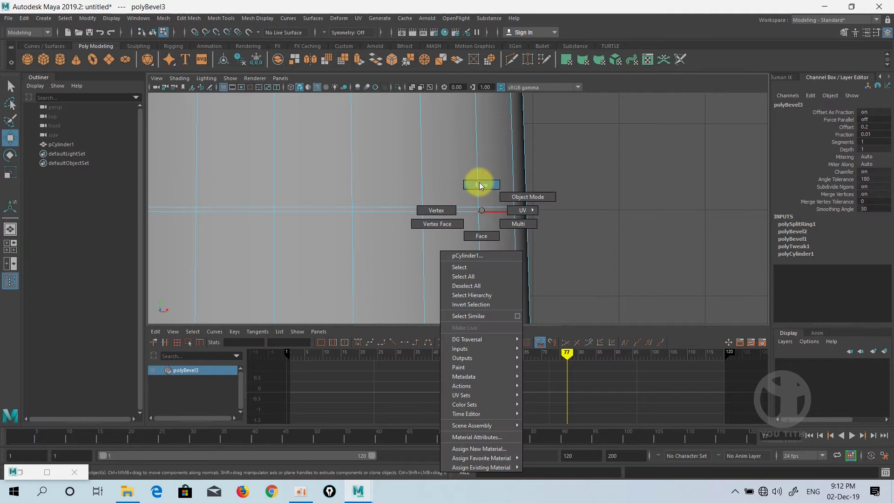
left_click(481, 234)
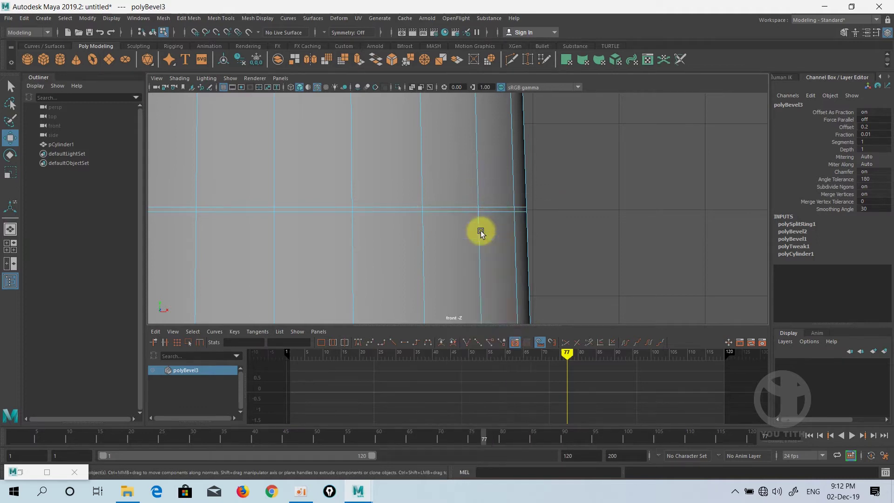
left_click(494, 208)
double_click(452, 208, "shift")
scroll(451, 215, "down", 6)
middle_click_drag(451, 218, 458, 180, "alt")
scroll(461, 182, "up", 6)
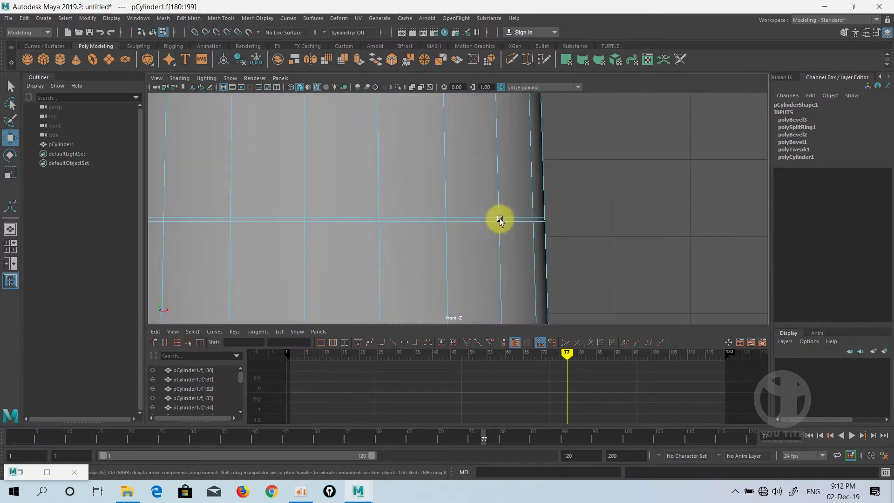
scroll(494, 219, "down", 9)
middle_click_drag(446, 125, 452, 237, "alt")
scroll(463, 202, "up", 8)
scroll(466, 230, "up", 4)
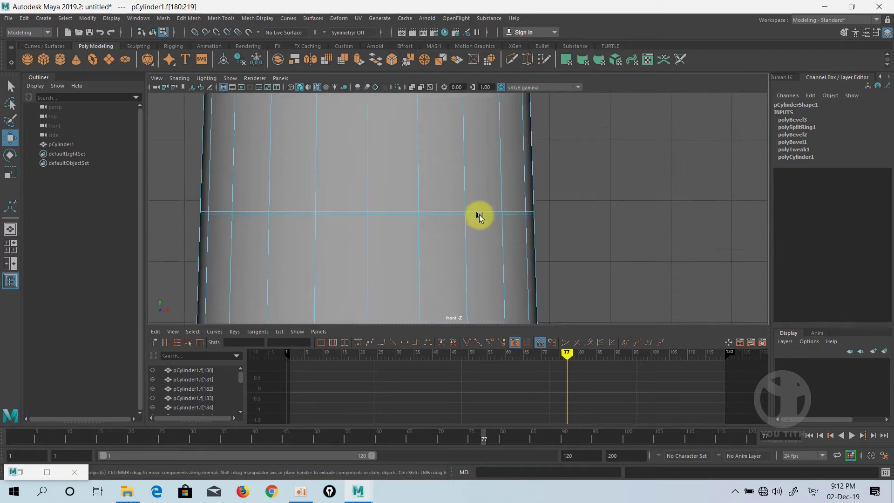
left_click(485, 214, "shift")
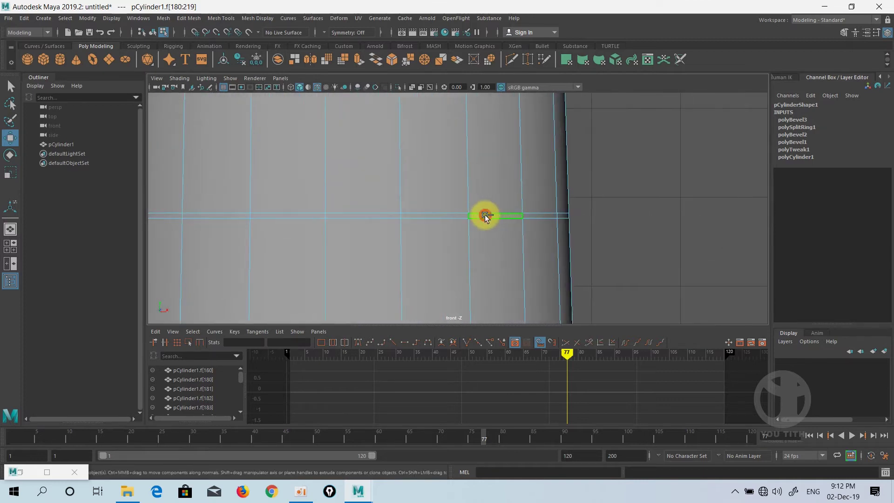
Extrude the three selected face loops by a small thickness and return to object mode
right_click(447, 216, "shift")
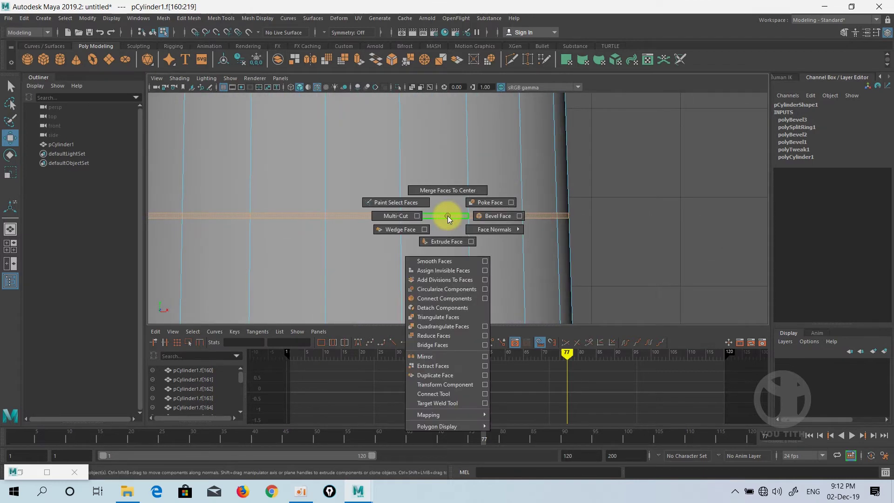
left_click(446, 240)
scroll(441, 231, "down", 3)
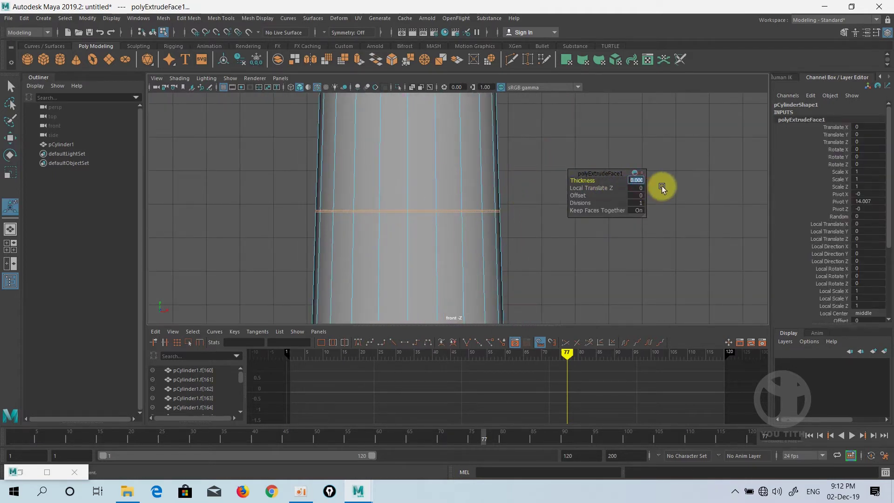
key("Return")
mouse_move(501, 214)
middle_mouse_down("alt")
mouse_move(481, 206)
mouse_move(488, 204)
middle_mouse_up("alt")
right_click_drag(461, 187, 491, 174)
left_click(400, 193)
left_click(566, 181)
Inspect the extruded rings along the cylinder's body and set the mesh to the unsmoothed display
right_click_drag(567, 180, 370, 180, "alt")
middle_click_drag(399, 173, 381, 131, "alt")
middle_click_drag(429, 230, 404, 232, "alt")
left_click(424, 166)
scroll(418, 198, "up", 2)
key("1")
scroll(415, 229, "up", 3)
scroll(436, 191, "down", 2)
Insert one centred edge loop in each of the four body sections using the multiple edge loops option set to 1
right_click(405, 223, "shift")
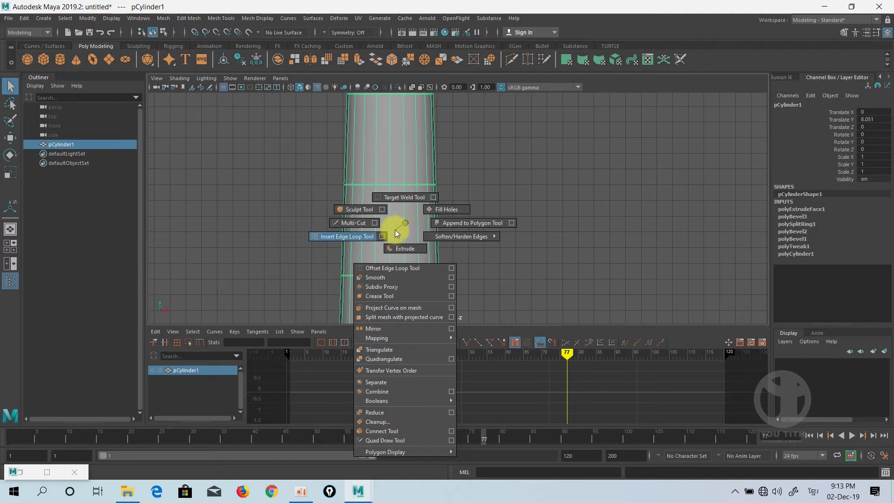
left_click(382, 236)
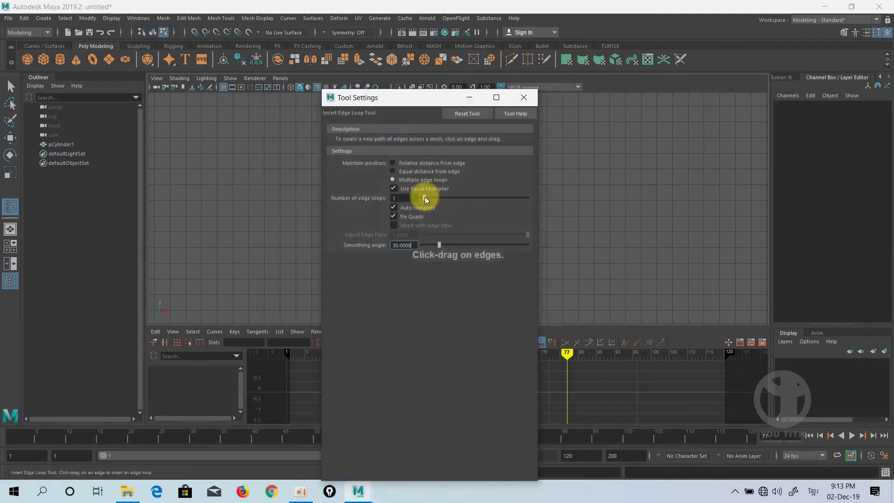
left_click(517, 96)
scroll(427, 245, "down", 2)
scroll(426, 248, "down", 1)
left_click(444, 282)
left_click(441, 220)
left_click(442, 163)
middle_click_drag(434, 174, 432, 200, "alt")
left_click(433, 159)
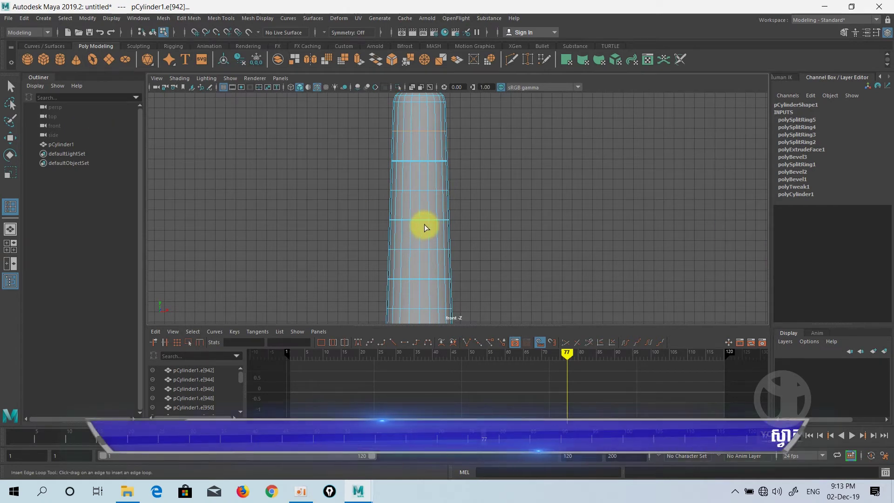
Select the four new middle edge loops and scale them outward horizontally in the perspective view so each section bulges
key("w")
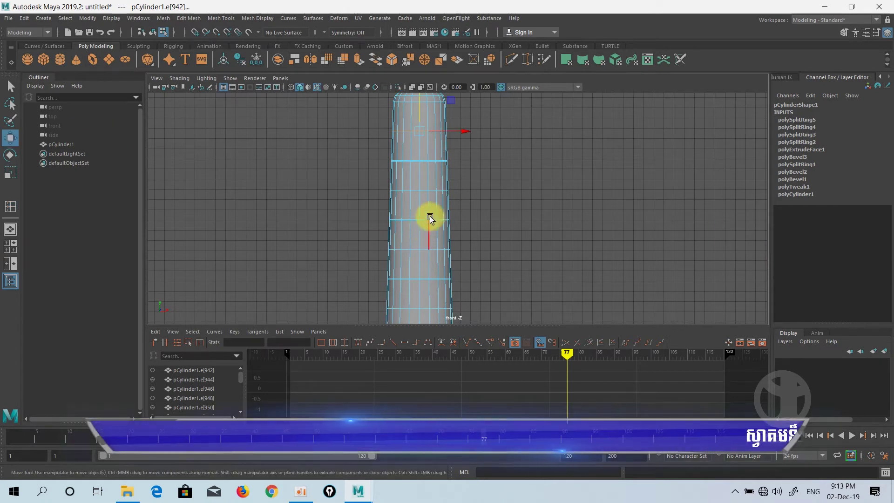
double_click(425, 192, "shift")
double_click(424, 252)
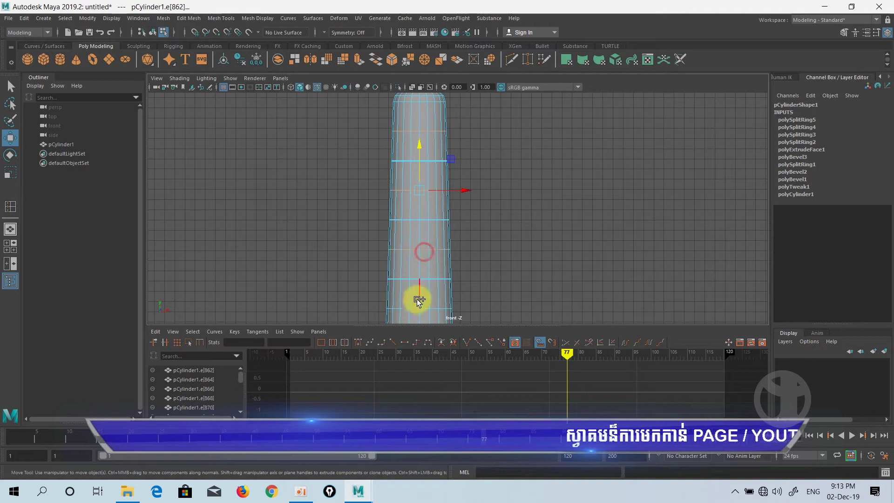
key("space")
left_click(407, 228)
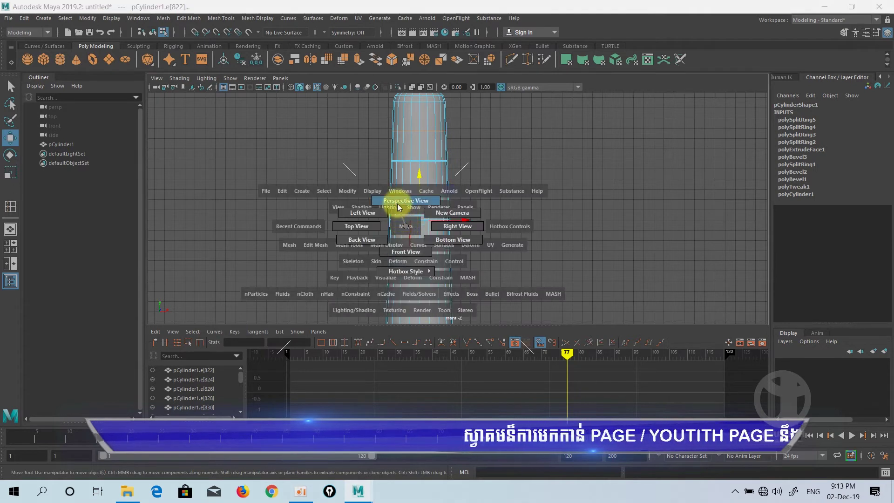
left_click_drag(398, 207, 400, 206)
key("r")
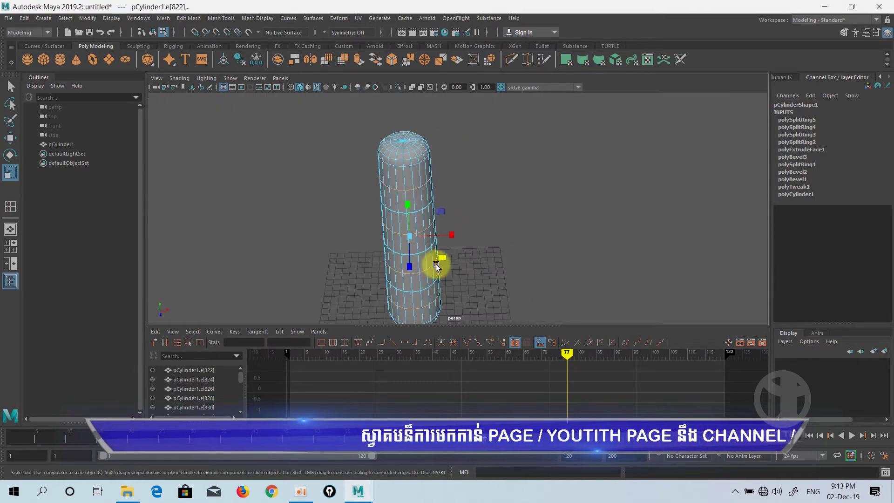
left_click_drag(443, 258, 427, 175)
right_click_drag(427, 175, 460, 162)
left_click(525, 182)
Select the centre vertex of the cylinder's top cap and raise it slightly
left_click_drag(374, 218, 610, 224, "alt")
right_click_drag(611, 225, 502, 246, "alt")
scroll(484, 242, "up", 5)
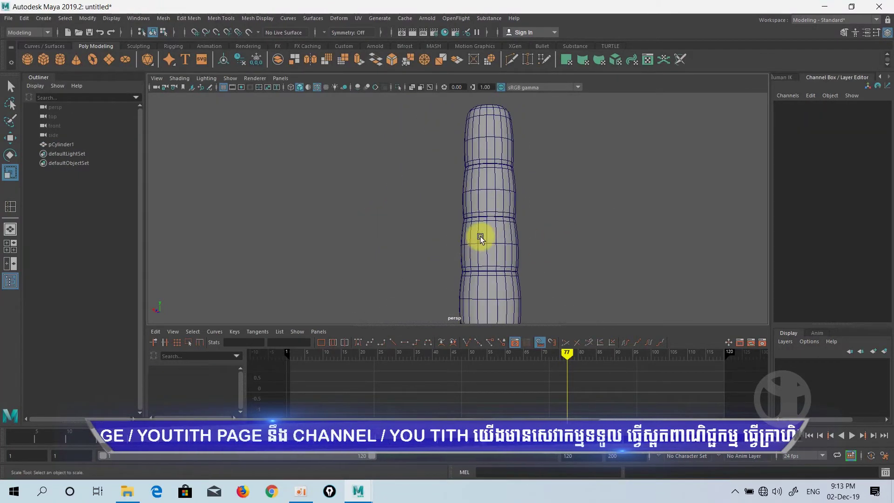
scroll(494, 248, "up", 4)
middle_click_drag(498, 207, 412, 266, "alt")
left_click(425, 213)
mouse_move(420, 238)
left_mouse_down("alt")
mouse_move(447, 256)
mouse_move(529, 252)
mouse_move(462, 258)
mouse_move(414, 246)
mouse_move(409, 200)
mouse_move(481, 242)
mouse_move(465, 301)
mouse_move(424, 231)
left_mouse_up("alt")
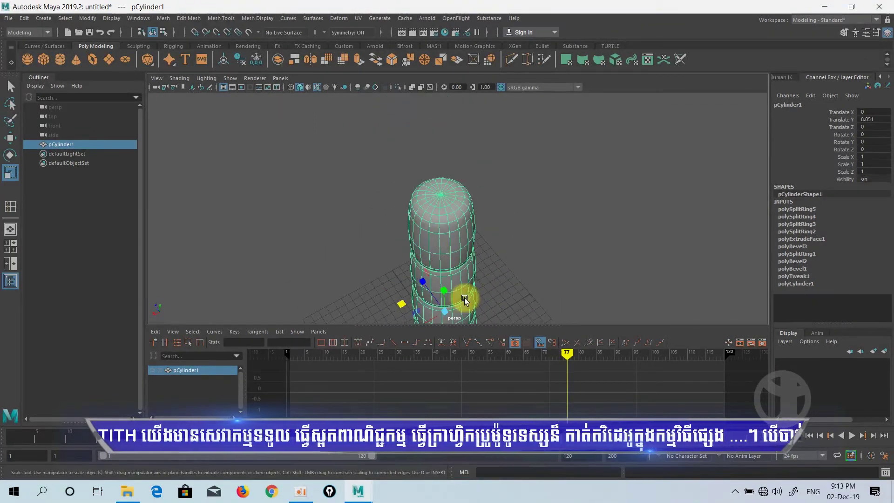
right_click_drag(453, 230, 410, 229)
left_click(459, 227)
left_click_drag(463, 235, 439, 226, "alt")
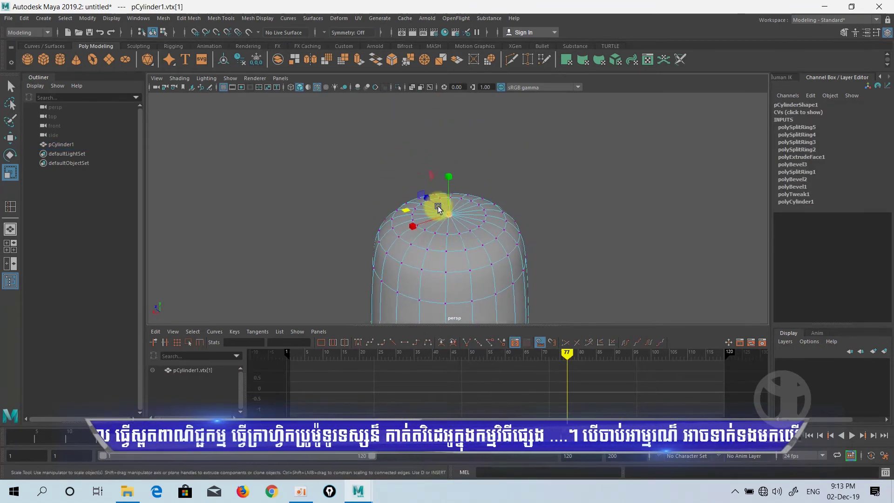
key("w")
left_click_drag(446, 187, 450, 176)
Lower the centre vertex of the cylinder's bottom cap by about 0.1 and return to object mode
right_click_drag(485, 205, 444, 267, "alt")
middle_click_drag(444, 270, 417, 159, "alt")
left_click_drag(443, 215, 441, 184, "alt")
right_click_drag(441, 183, 433, 208, "alt")
middle_click_drag(435, 207, 436, 170, "alt")
left_click_drag(437, 171, 448, 190, "alt")
left_click(433, 179)
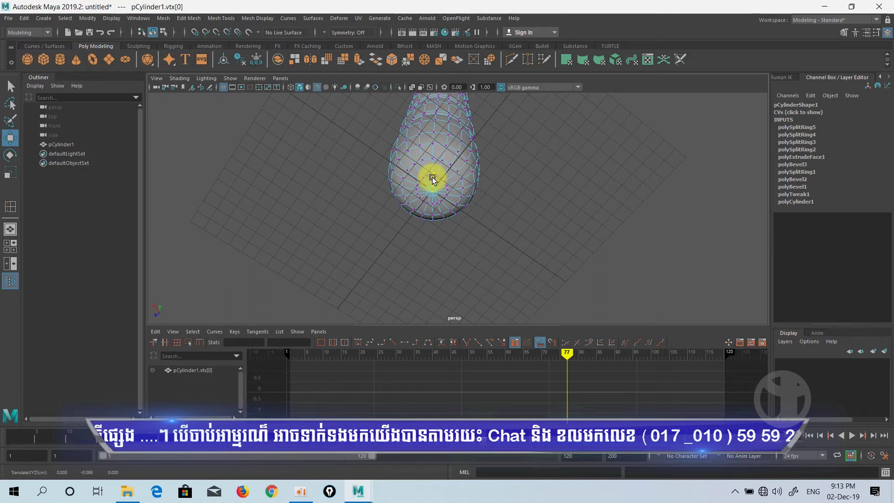
left_click_drag(433, 179, 453, 192, "alt")
middle_click_drag(453, 193, 429, 272, "alt")
left_click_drag(429, 272, 413, 196, "alt")
scroll(412, 195, "down", 3)
scroll(411, 195, "up", 3)
right_click_drag(409, 140, 481, 140)
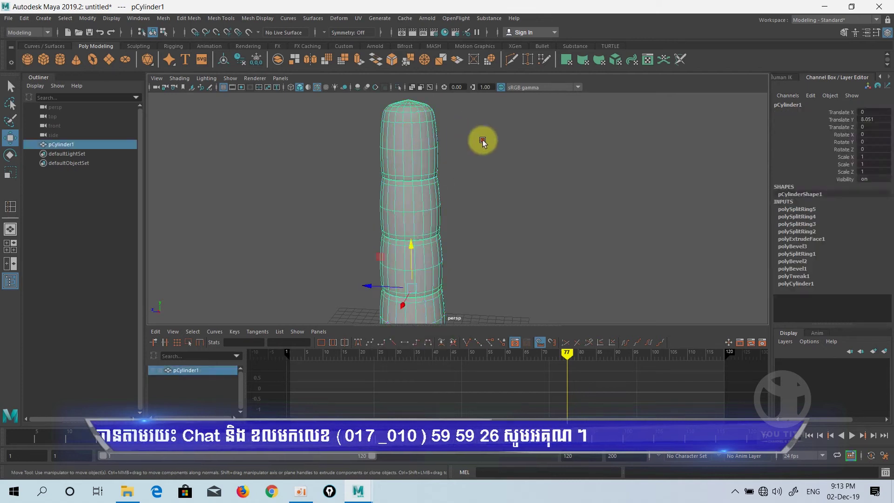
Assign a new Arnold aiStandardSurface material to the cylinder
scroll(401, 195, "down", 5)
scroll(426, 195, "up", 5)
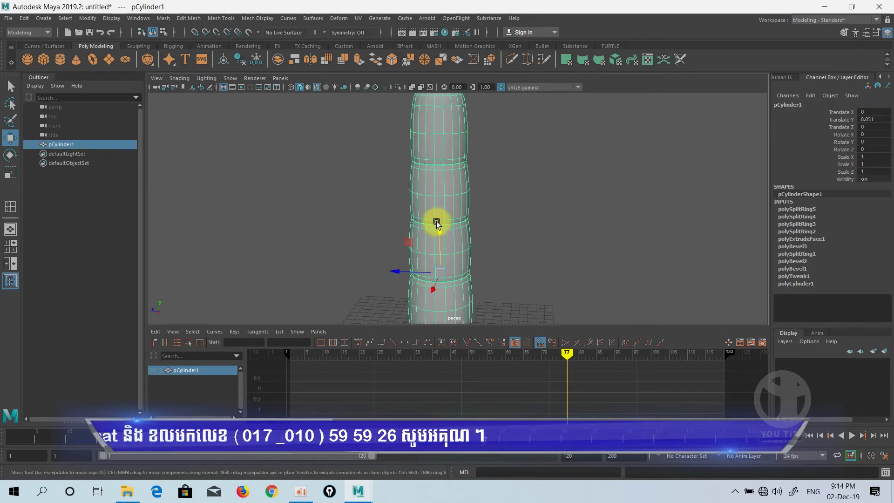
right_click(439, 187, "shift")
right_click_drag(440, 187, 460, 424)
left_click_drag(349, 171, 330, 102)
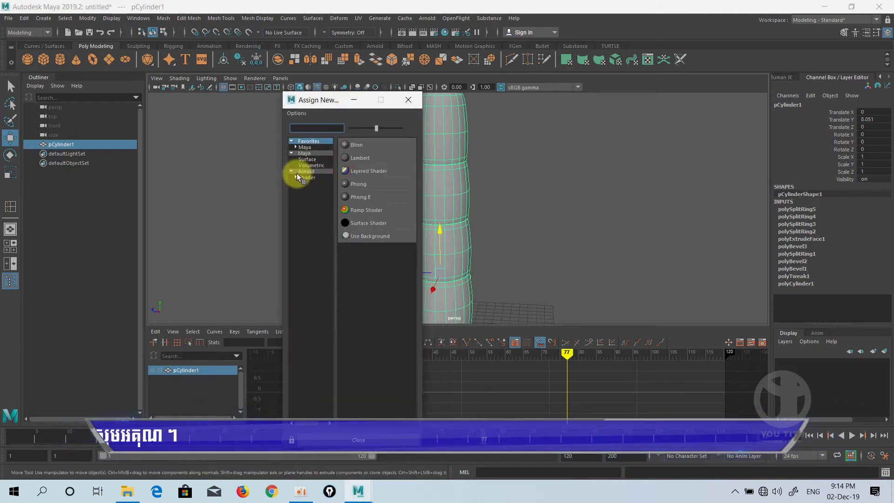
left_click(303, 172)
left_click(365, 275)
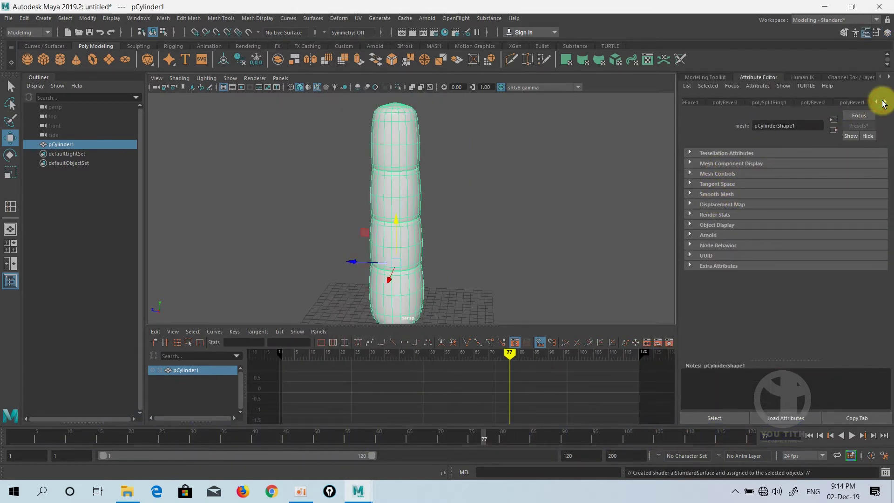
Set the material's base colour to orange-yellow and its specular weight to about 0.221
left_click(842, 103)
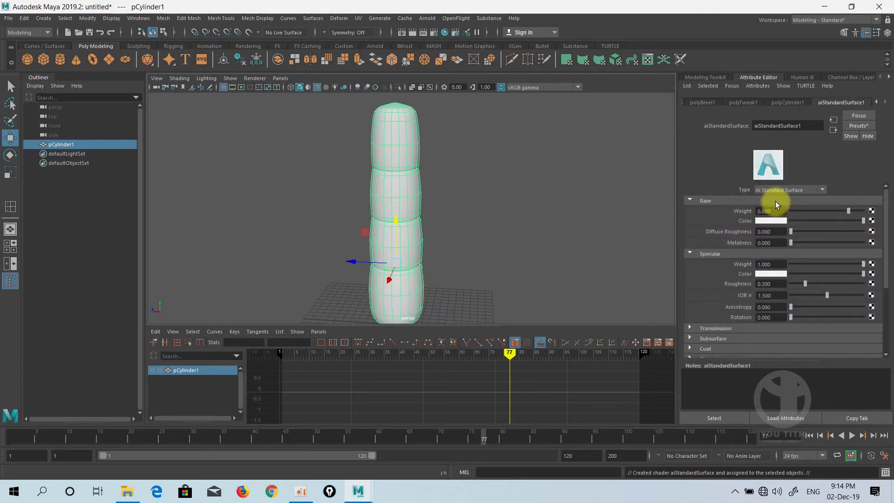
left_click(775, 221)
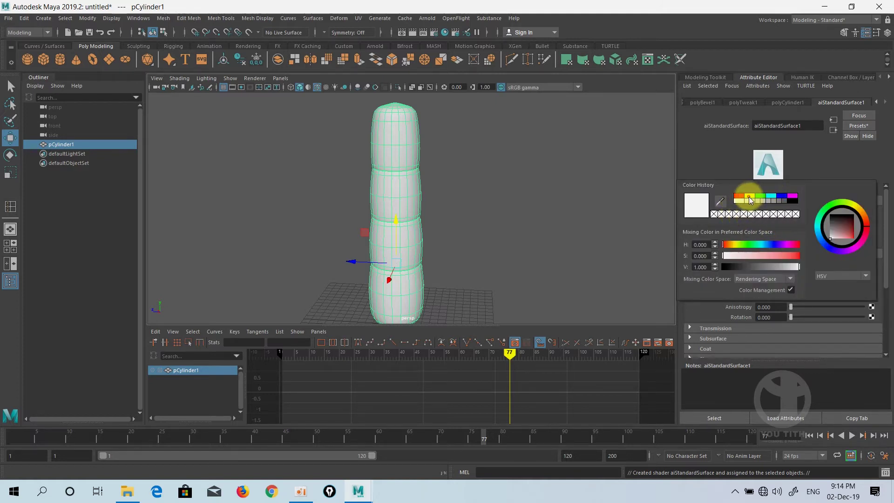
left_click(751, 201)
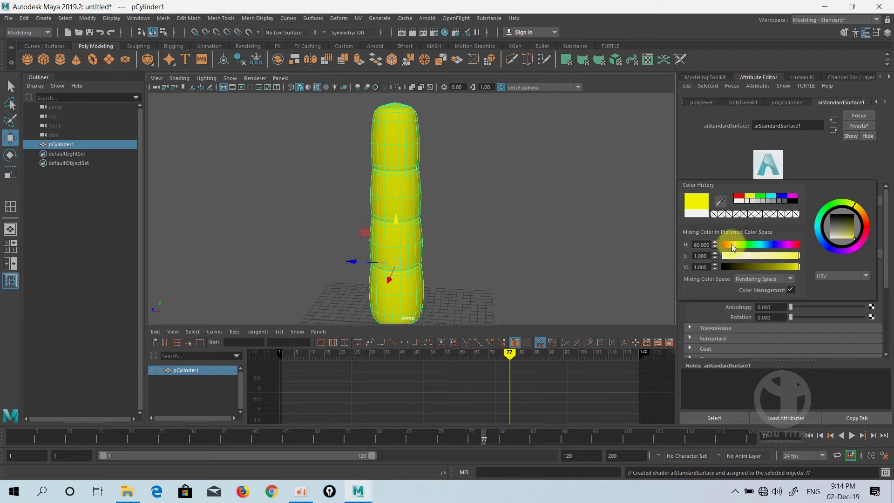
left_click_drag(734, 247, 732, 245)
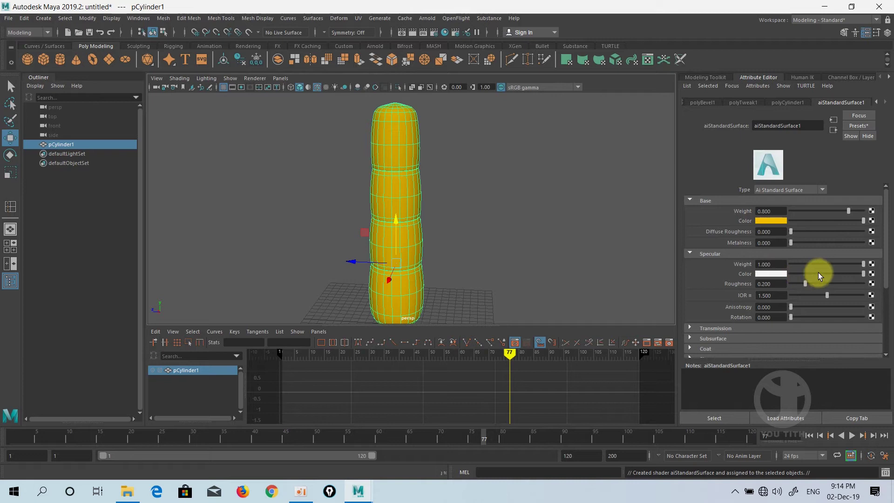
left_click_drag(839, 263, 807, 260)
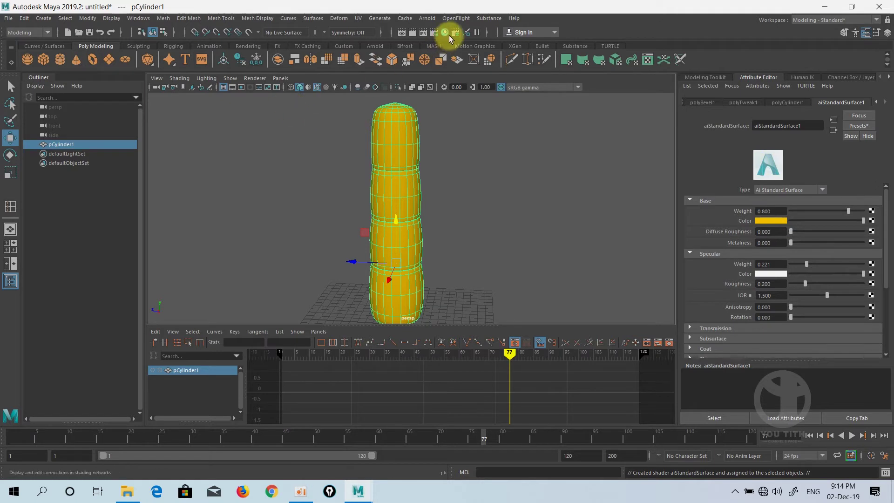
Choose Arnold Renderer in the render settings and close them
left_click(433, 37)
left_click(175, 122)
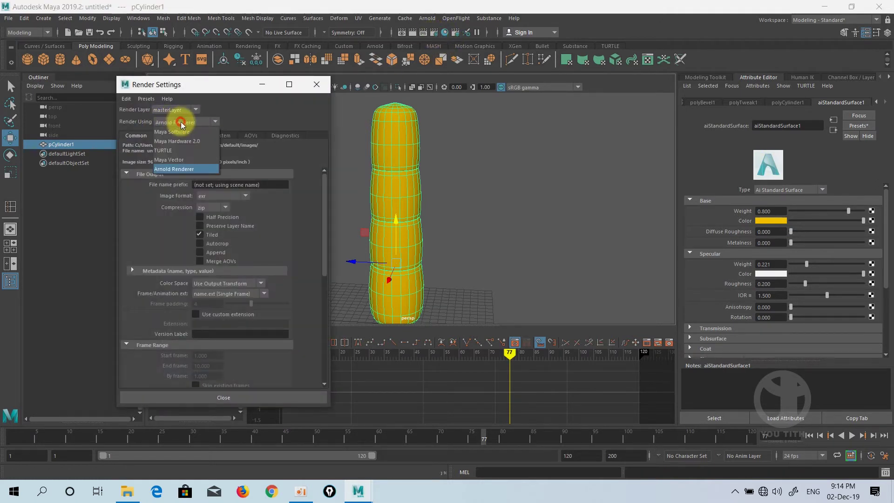
left_click(175, 168)
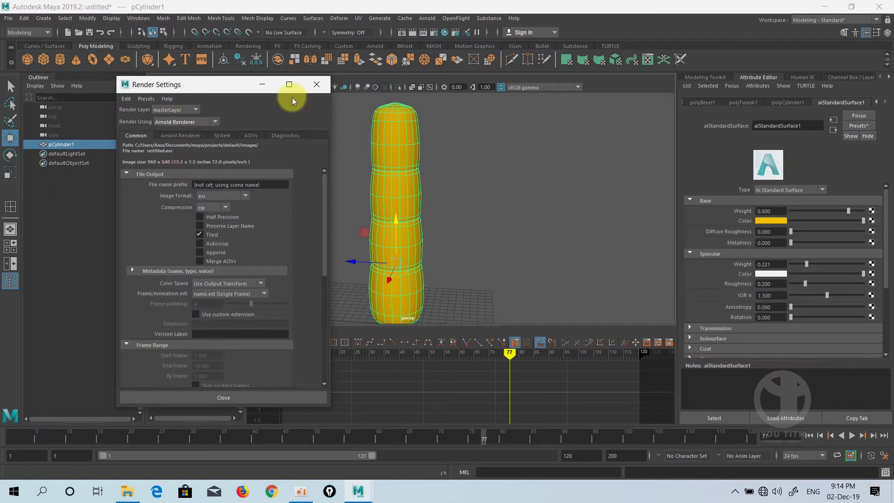
left_click(316, 85)
In the front view, centre the cylinder's pivot, freeze its transformations and delete its construction history
left_click(532, 195)
left_click(411, 190)
scroll(410, 190, "down", 2)
mouse_move(412, 209)
left_mouse_down("alt")
mouse_move(413, 189)
mouse_move(415, 212)
left_mouse_up("alt")
left_click(572, 184)
scroll(393, 204, "up", 3)
key("space")
left_click(398, 191)
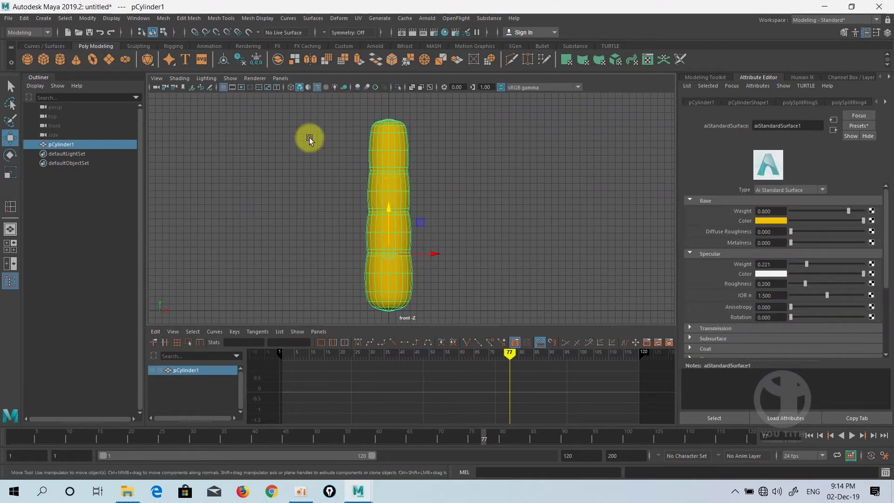
left_click(222, 61)
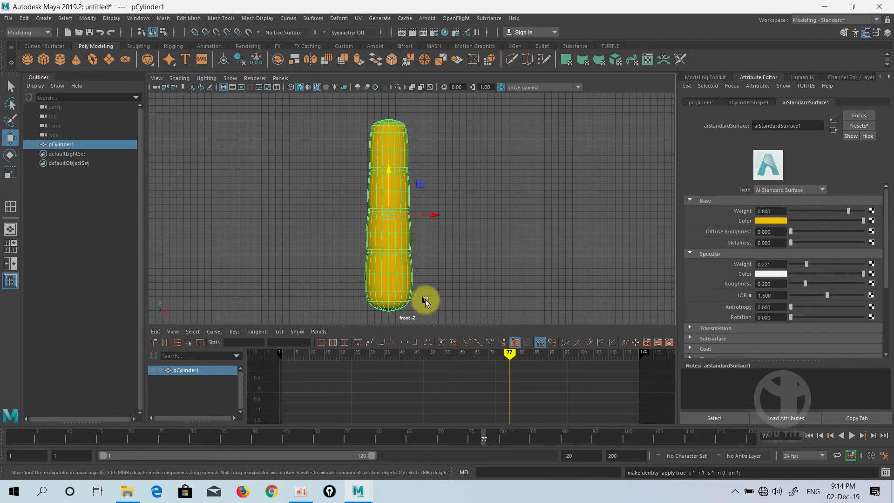
left_click(486, 203)
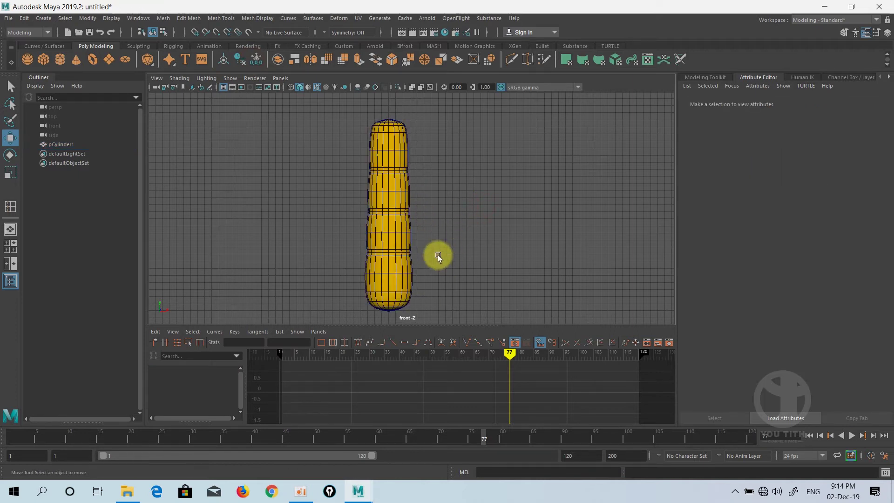
middle_click_drag(438, 256, 457, 251, "alt")
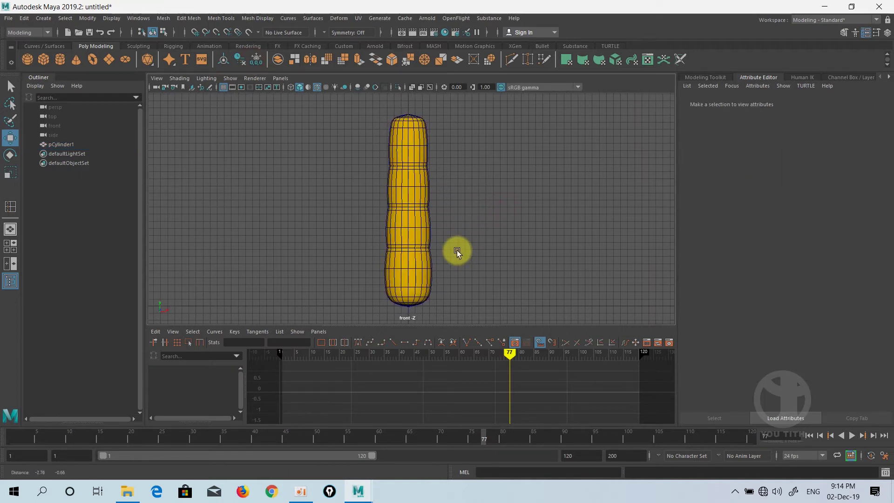
middle_click_drag(398, 210, 403, 213, "alt")
left_click(403, 214)
left_click(474, 184)
middle_click_drag(470, 184, 394, 191, "alt")
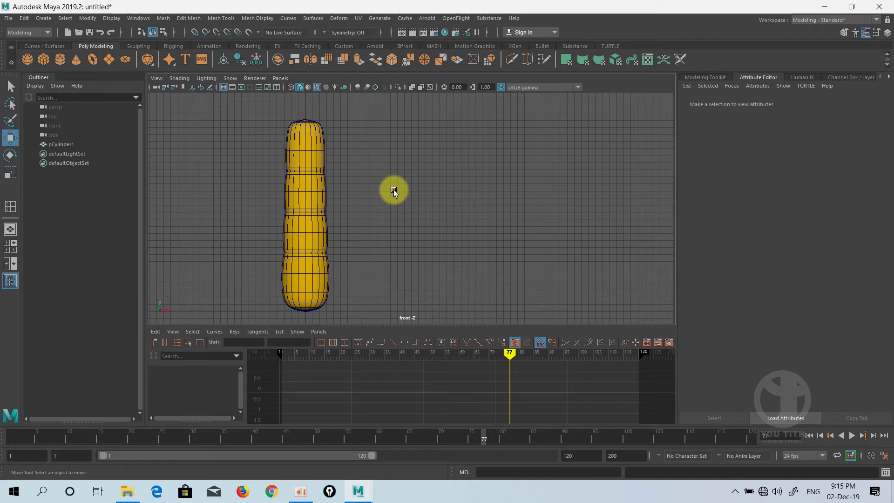
Trace the cylinder's outline on screen with the annotation pen, first in yellow and again in pink
middle_click_drag(393, 189, 388, 189, "alt")
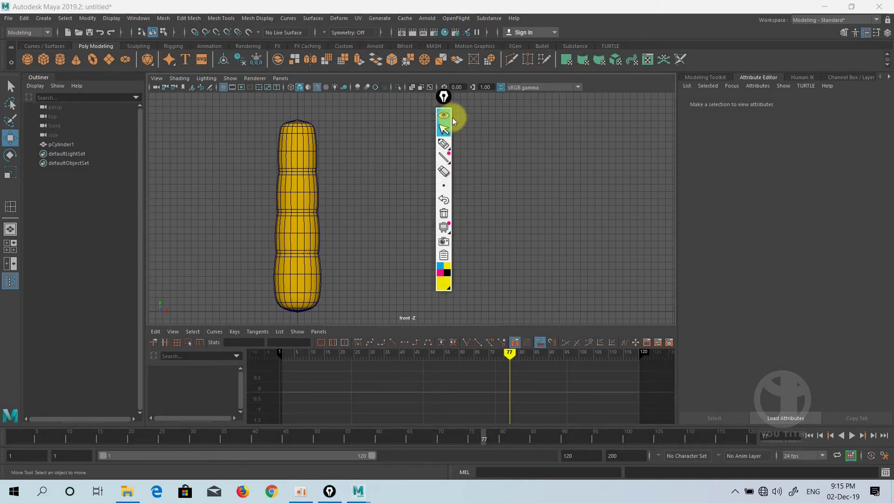
left_click_drag(444, 95, 664, 109)
left_click(664, 153)
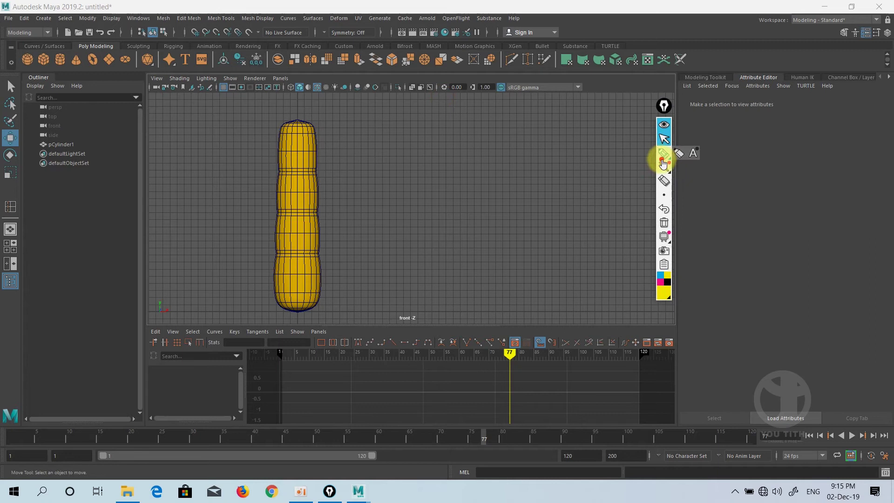
mouse_move(298, 119)
left_mouse_down()
mouse_move(280, 196)
mouse_move(285, 309)
mouse_move(298, 311)
left_mouse_up()
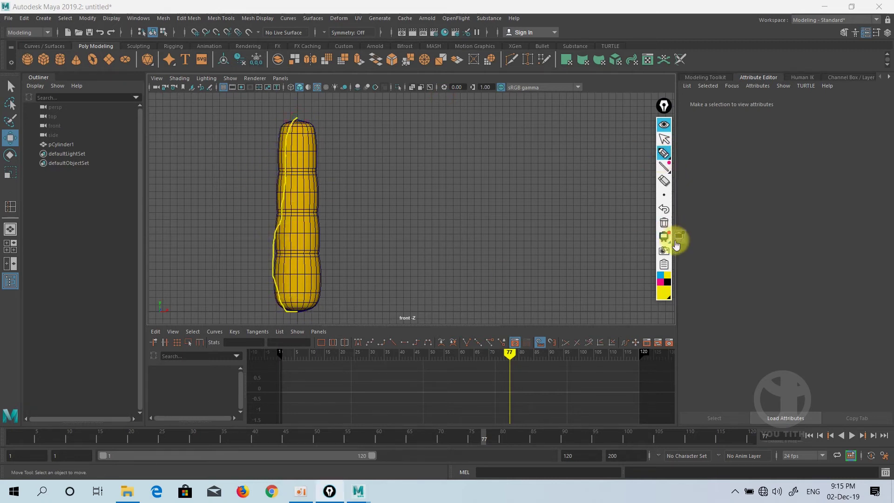
left_click(661, 283)
mouse_move(300, 111)
left_mouse_down()
mouse_move(280, 255)
mouse_move(305, 286)
mouse_move(315, 158)
mouse_move(297, 110)
left_mouse_up()
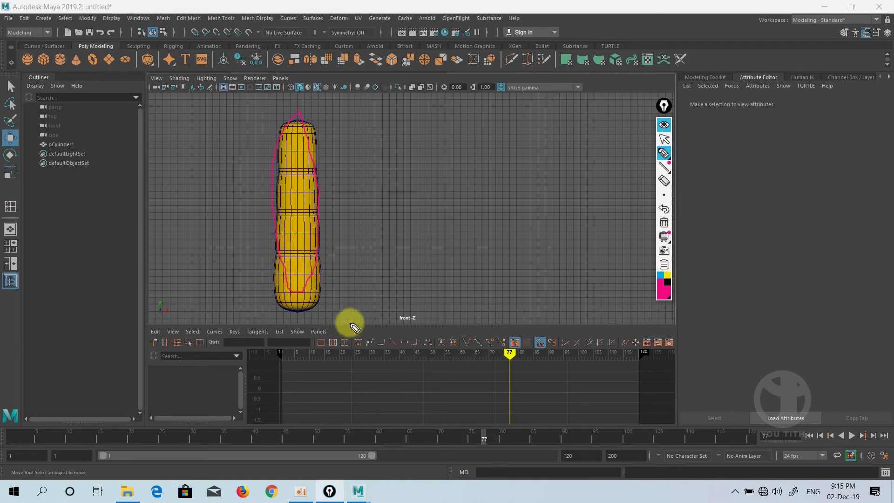
Handwrite the pink annotation labels Model, Joint and Ctrl across the lower part of the front view
mouse_move(353, 307)
left_mouse_down()
mouse_move(359, 316)
mouse_move(363, 283)
mouse_move(390, 299)
mouse_move(399, 276)
mouse_move(406, 319)
left_mouse_up()
mouse_move(472, 298)
left_mouse_down()
mouse_move(472, 310)
mouse_move(519, 259)
mouse_move(539, 270)
left_mouse_up()
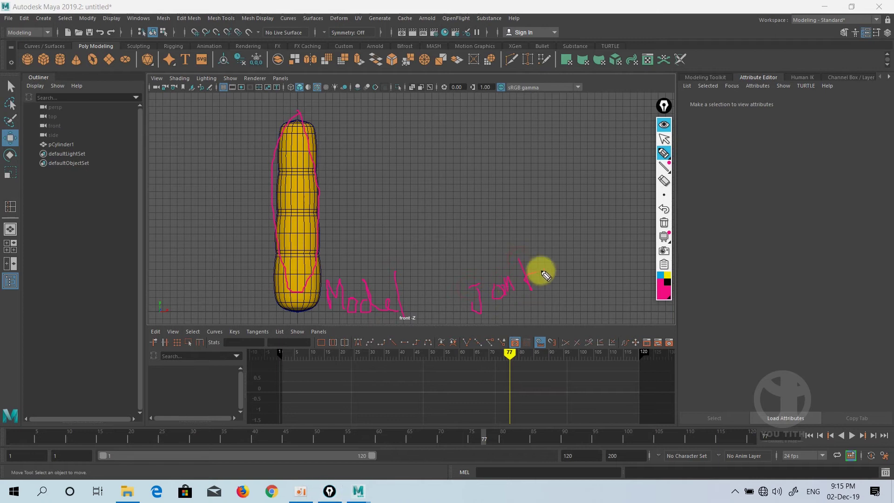
left_click_drag(601, 285, 611, 304)
mouse_move(611, 265)
left_mouse_down()
mouse_move(622, 313)
mouse_move(632, 313)
left_mouse_up()
left_click_drag(643, 259, 645, 307)
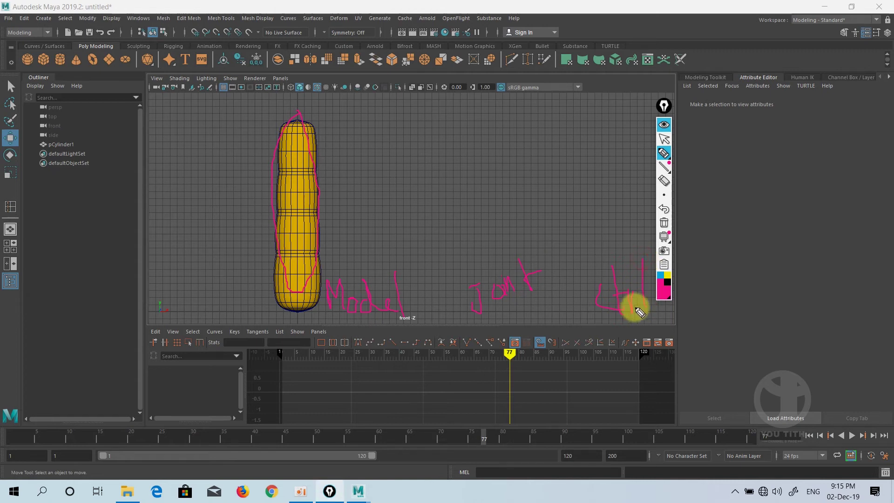
In blue ink, circle the Joint label and the Rigging shelf name, and sketch a vertical chain of joints above the label
left_click(661, 275)
mouse_move(524, 257)
left_mouse_down()
mouse_move(499, 310)
mouse_move(519, 271)
left_mouse_up()
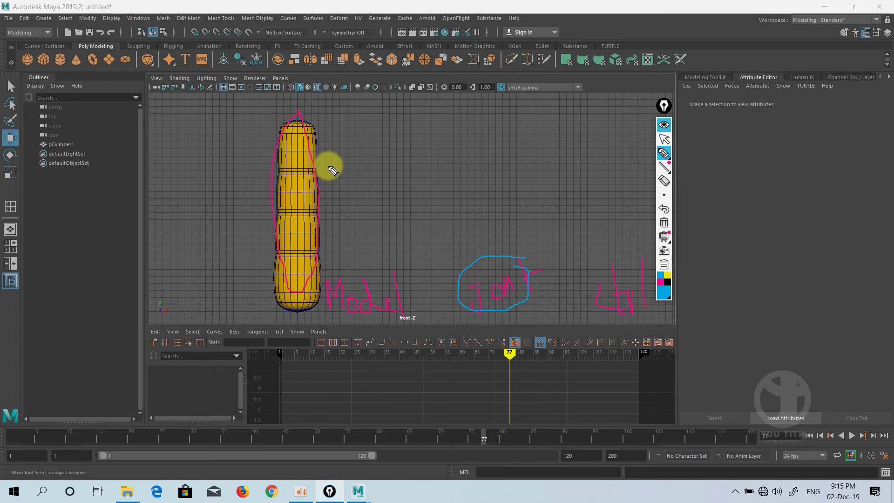
mouse_move(185, 45)
left_mouse_down()
mouse_move(180, 60)
mouse_move(183, 44)
mouse_move(199, 70)
mouse_move(333, 125)
mouse_move(351, 150)
left_mouse_up()
mouse_move(464, 123)
left_mouse_down()
mouse_move(453, 125)
mouse_move(456, 137)
mouse_move(471, 124)
mouse_move(461, 186)
left_mouse_up()
left_click(452, 138)
mouse_move(456, 143)
left_mouse_down()
mouse_move(459, 183)
mouse_move(471, 185)
mouse_move(463, 230)
left_mouse_up()
mouse_move(447, 188)
left_mouse_down()
mouse_move(458, 228)
mouse_move(469, 229)
mouse_move(461, 274)
mouse_move(469, 262)
left_mouse_up()
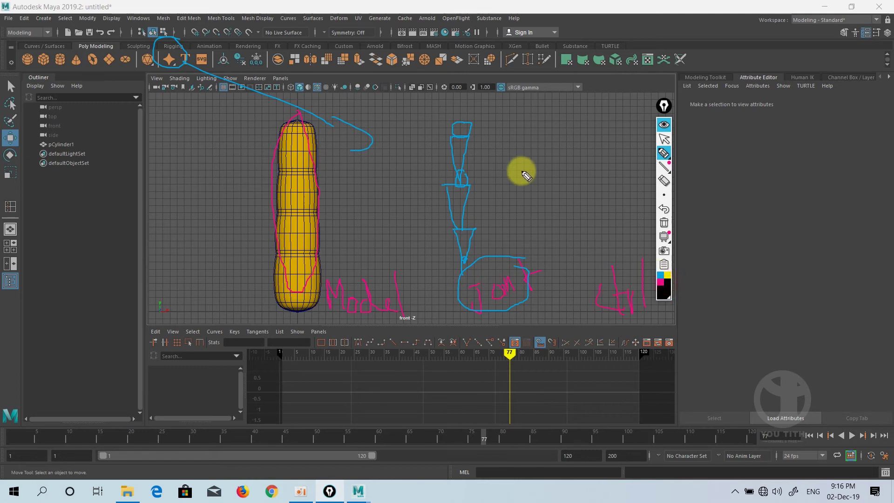
Draw three black control loops with arrows through the joints to the model, and clear all annotations
mouse_move(612, 114)
left_mouse_down()
mouse_move(623, 126)
mouse_move(617, 109)
left_mouse_up()
mouse_move(615, 152)
left_mouse_down()
mouse_move(545, 172)
mouse_move(605, 158)
left_mouse_up()
mouse_move(597, 203)
left_mouse_down()
mouse_move(553, 236)
mouse_move(585, 218)
mouse_move(500, 236)
mouse_move(325, 233)
mouse_move(331, 213)
mouse_move(341, 238)
left_mouse_up()
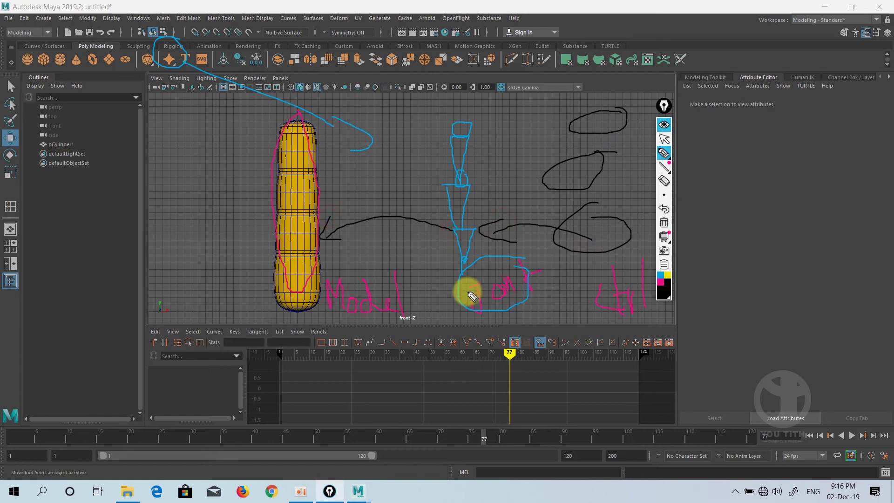
mouse_move(564, 185)
left_mouse_down()
mouse_move(484, 185)
mouse_move(497, 196)
left_mouse_up()
mouse_move(455, 178)
left_mouse_down()
mouse_move(330, 184)
mouse_move(344, 192)
left_mouse_up()
mouse_move(582, 134)
left_mouse_down()
mouse_move(496, 148)
mouse_move(314, 131)
mouse_move(361, 149)
left_mouse_up()
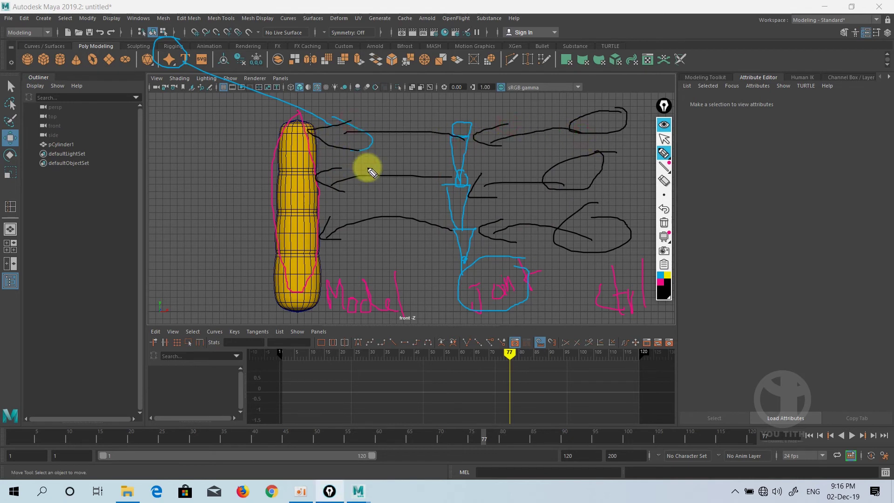
left_click(665, 225)
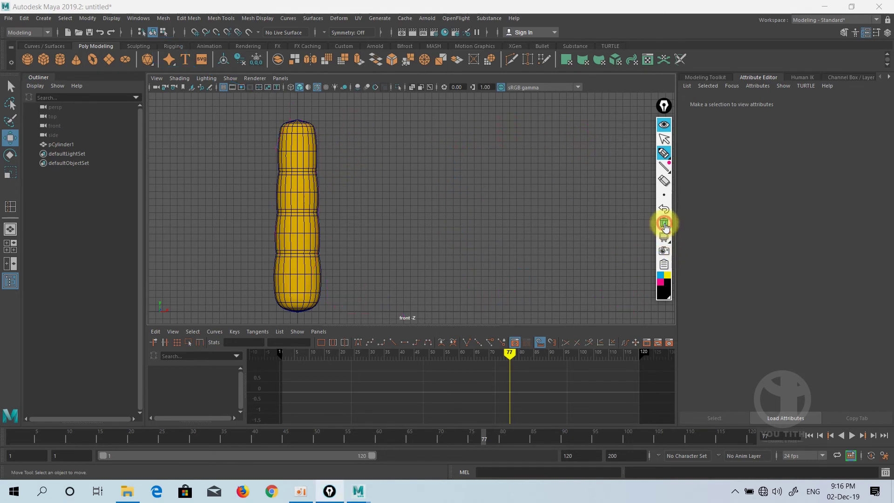
left_click(665, 125)
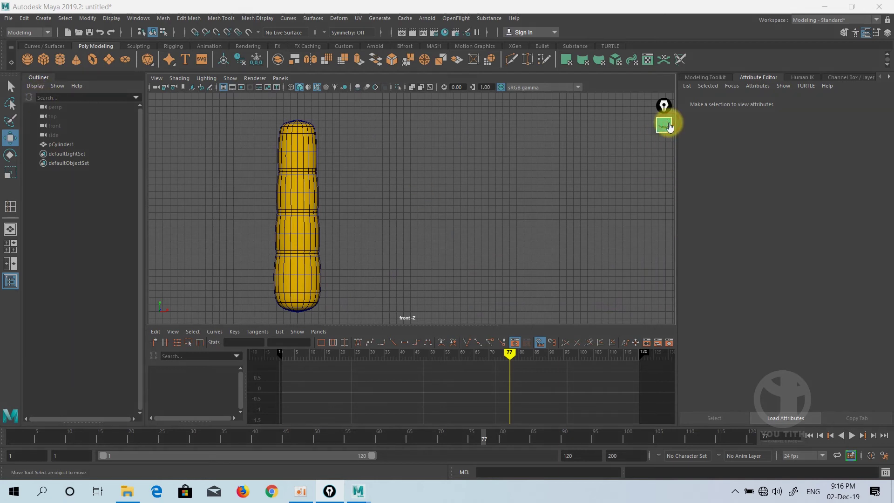
Try rotating the cylinder about its centred pivot in the front view, and undo the rotation
left_click(10, 86)
middle_click_drag(344, 212, 386, 236, "alt")
left_click(353, 200)
key("w")
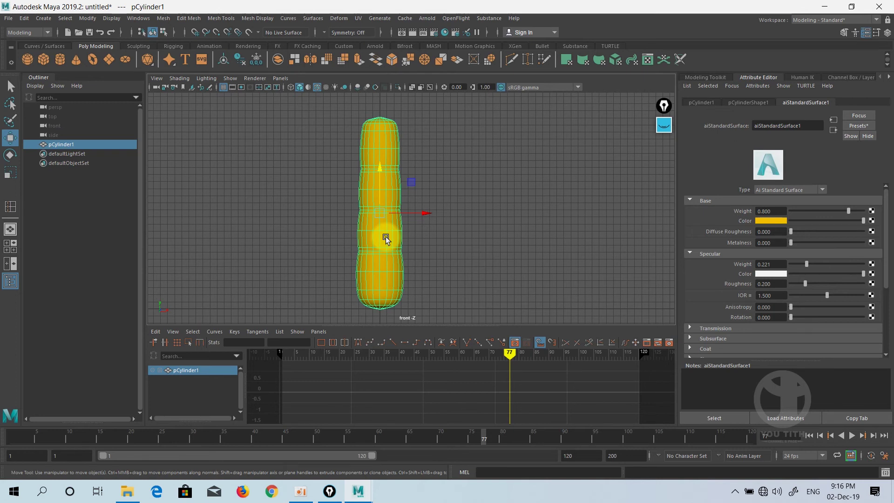
key("e")
left_click_drag(415, 178, 333, 279)
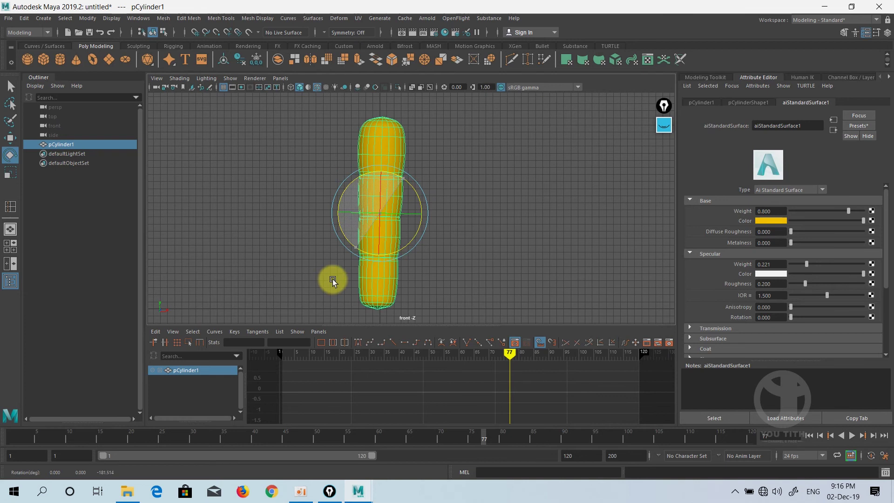
key("ctrl+z")
key("w")
middle_click_drag(415, 247, 385, 240, "alt")
left_click(435, 233)
left_click(379, 228)
left_click(495, 239)
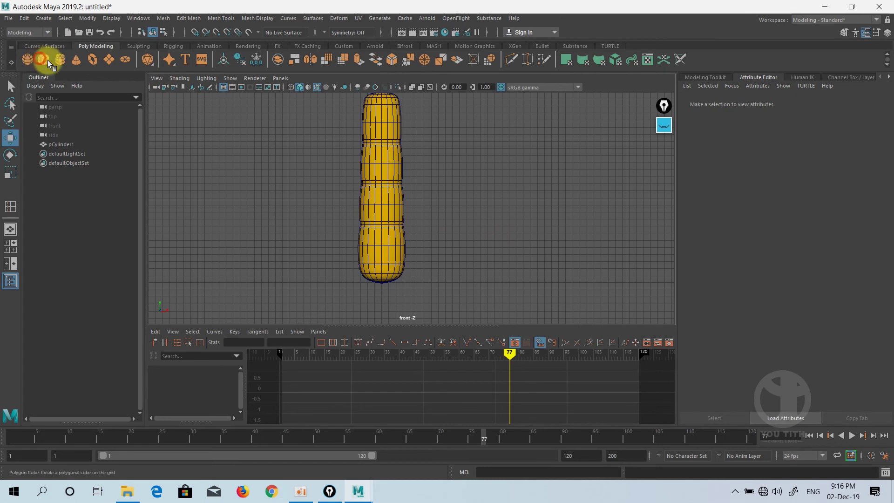
Create a wide, flat polygon cube as a base beneath the cylinder and centre it on the cylinder in the top view
left_click(41, 60)
left_click_drag(287, 278, 423, 272)
key("space")
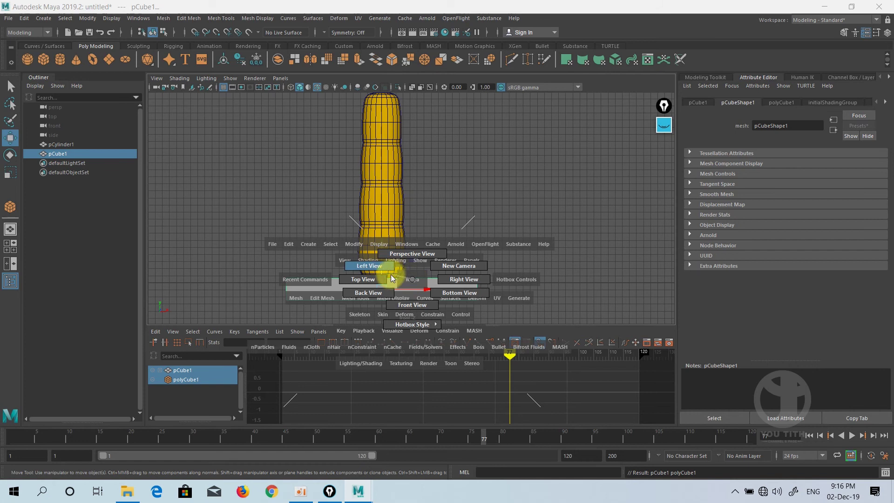
left_click(369, 278)
left_click_drag(412, 296, 410, 259)
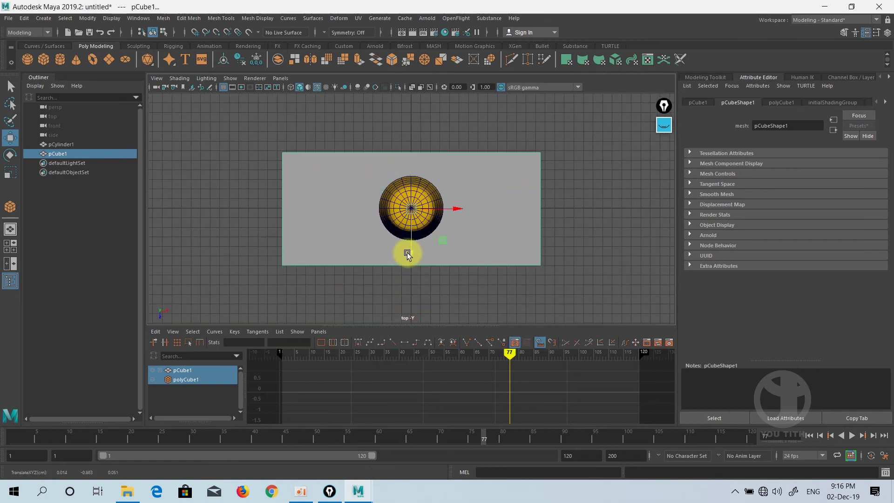
In the perspective view, shorten the base cube by scaling it to about 0.529 along X
key("space")
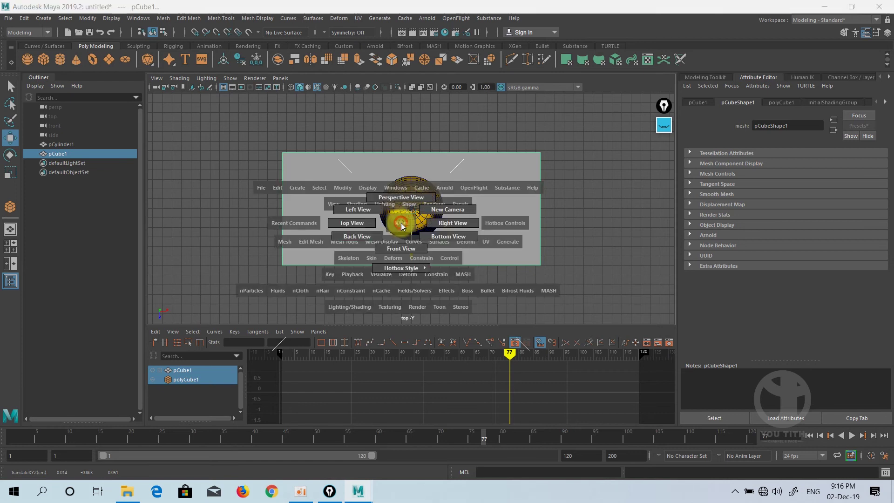
left_click(400, 200)
scroll(415, 257, "down", 5)
scroll(403, 264, "up", 4)
left_click_drag(404, 265, 473, 243, "alt")
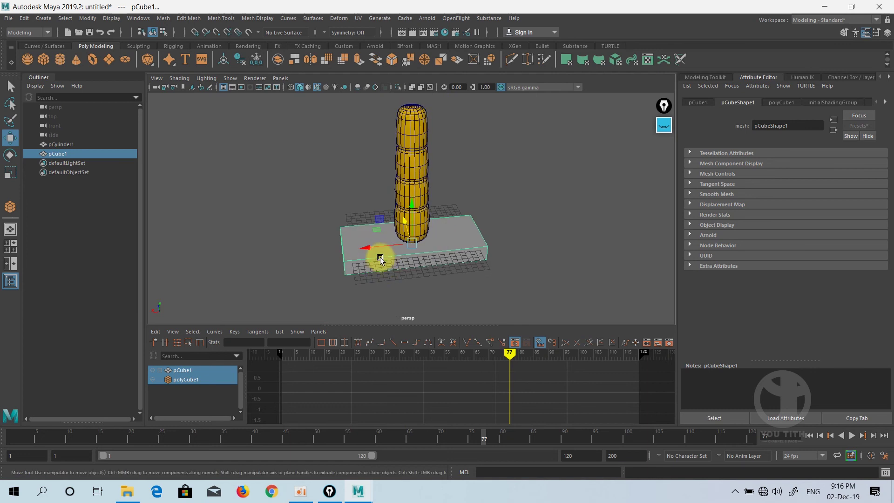
key("r")
key("w")
left_click(514, 208)
Assign the existing aiStandardSurface1 material to the base cube
left_click(431, 242)
right_click_drag(431, 242, 448, 496)
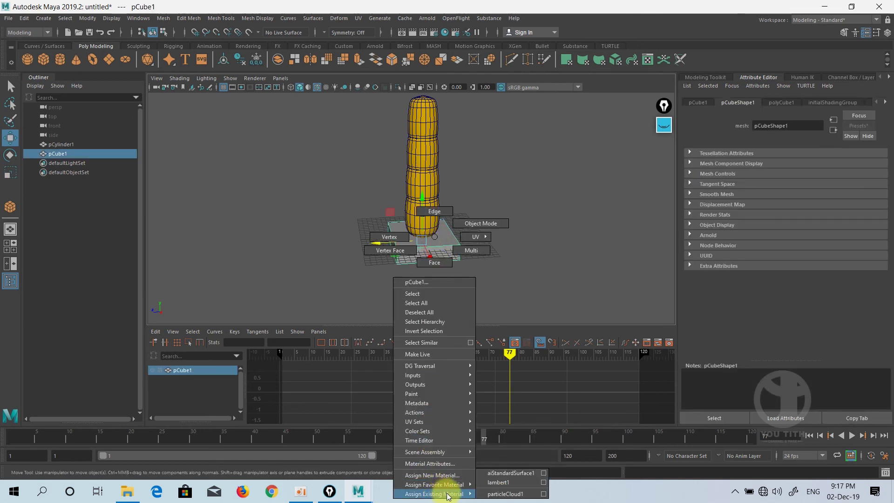
right_click_drag(493, 480, 503, 472)
left_click(532, 285)
Lower the base cube beneath the cylinder to about -1.114 cm in Y
scroll(449, 259, "up", 5)
left_click(434, 284)
left_click_drag(434, 283, 471, 278, "alt")
left_click_drag(427, 233, 424, 244)
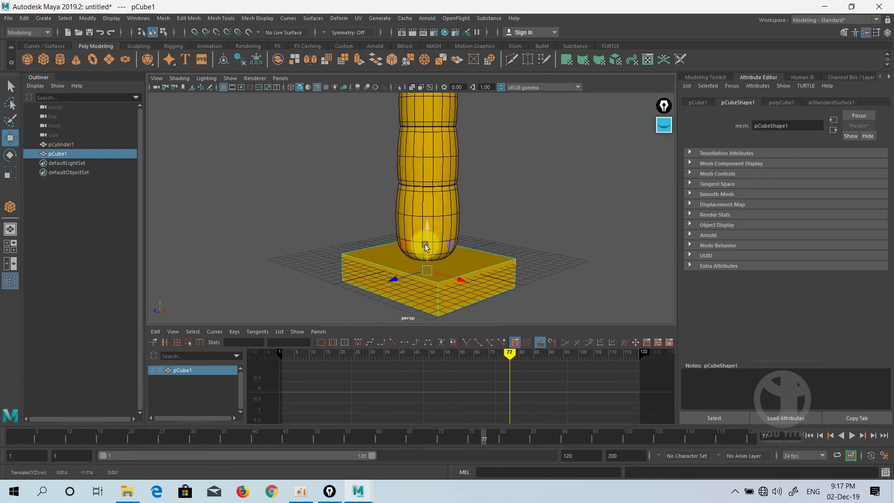
Bevel all edges of the base cube with a fraction of 0.5 and 2 segments, and return to object mode
right_click_drag(388, 270, 383, 228)
left_click(380, 264)
left_click_drag(433, 272, 470, 271, "alt")
left_click_drag(561, 188, 243, 328)
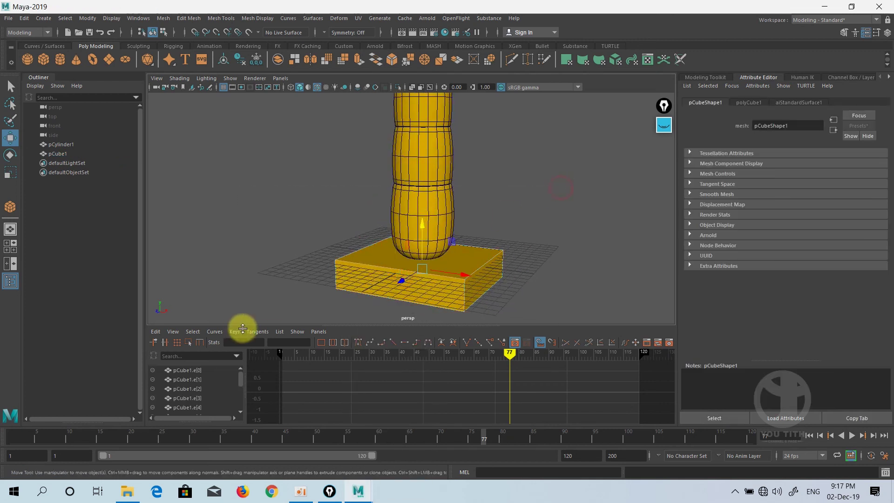
right_click_drag(463, 271, 516, 264, "shift")
left_click_drag(519, 190, 522, 189)
right_click_drag(469, 237, 469, 265)
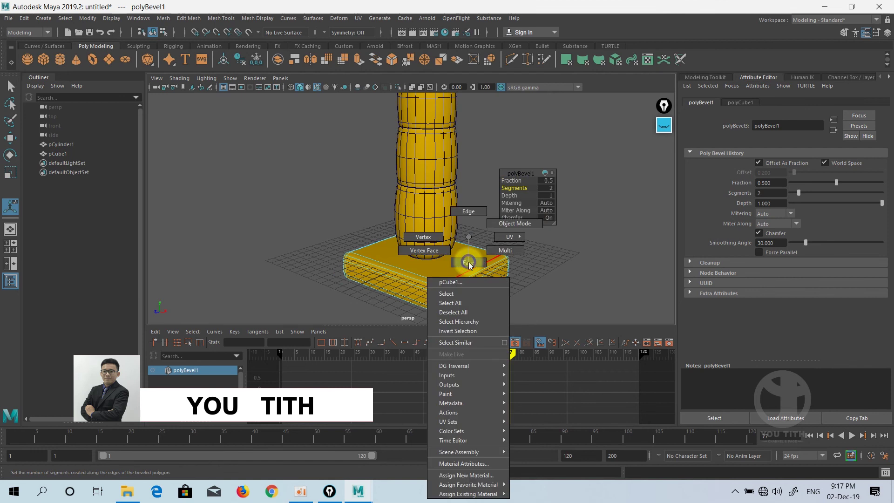
right_click_drag(519, 223, 520, 223)
left_click(560, 259)
Lengthen the bevelled base cube by scaling it to about 1.383 along Z
left_click_drag(491, 279, 414, 284, "alt")
left_click(437, 274)
key("r")
left_click_drag(385, 248, 366, 246)
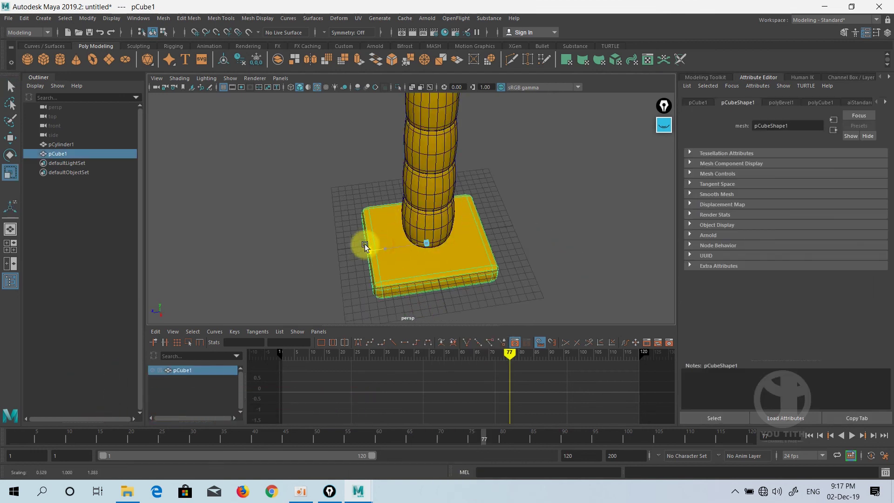
left_click(530, 231)
key("w")
Select the cylinder and the base cube together and alternately to check whether they are separate objects
scroll(449, 233, "down", 3)
left_click(418, 197)
left_click_drag(426, 268, 434, 236, "alt")
left_click(446, 252, "shift")
left_click_drag(480, 253, 509, 212, "alt")
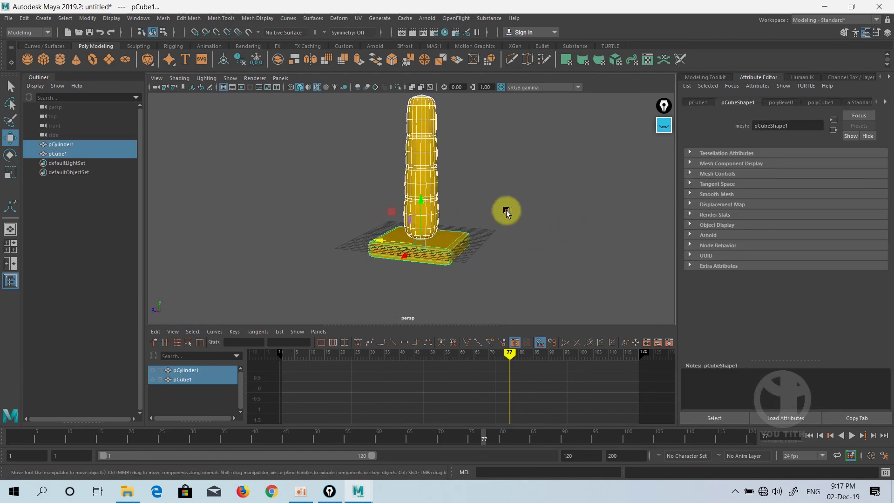
left_click(436, 202, "shift")
left_click(435, 186)
left_click(450, 251)
left_click(421, 171)
left_click(448, 251)
left_click(425, 164)
Combine the base cube and the cylinder into a single mesh and select the result
left_click(442, 240)
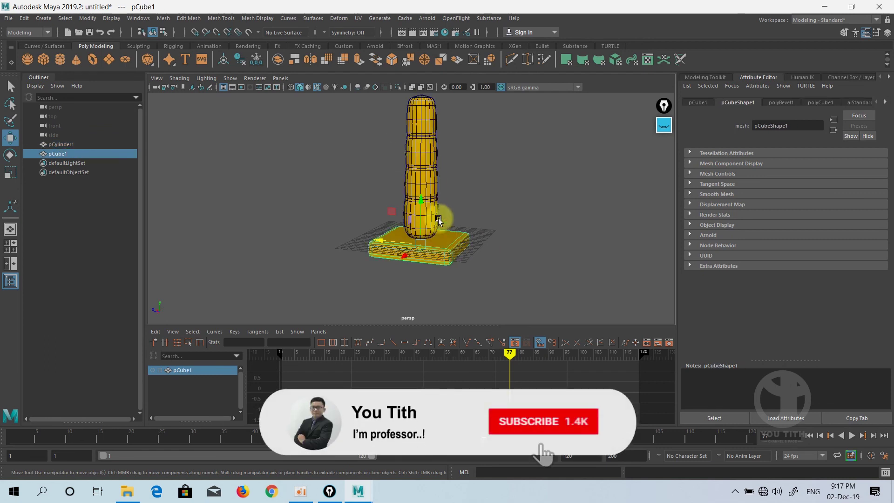
left_click(433, 188, "shift")
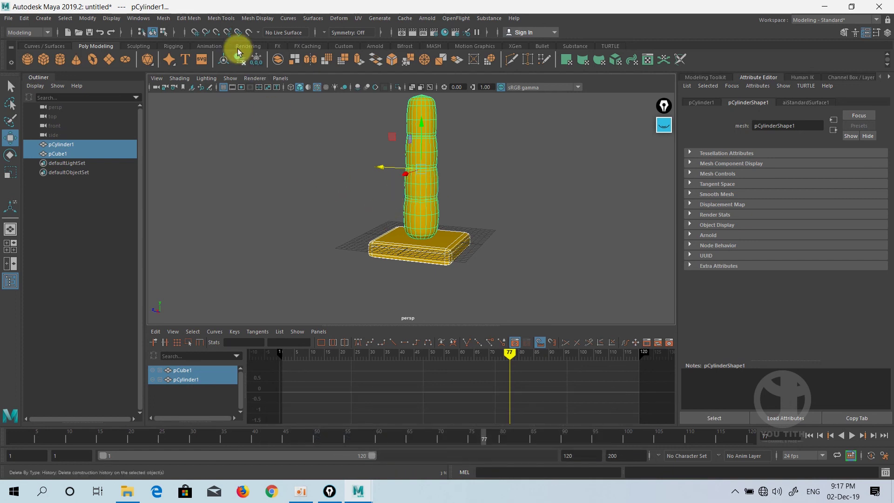
left_click(195, 18)
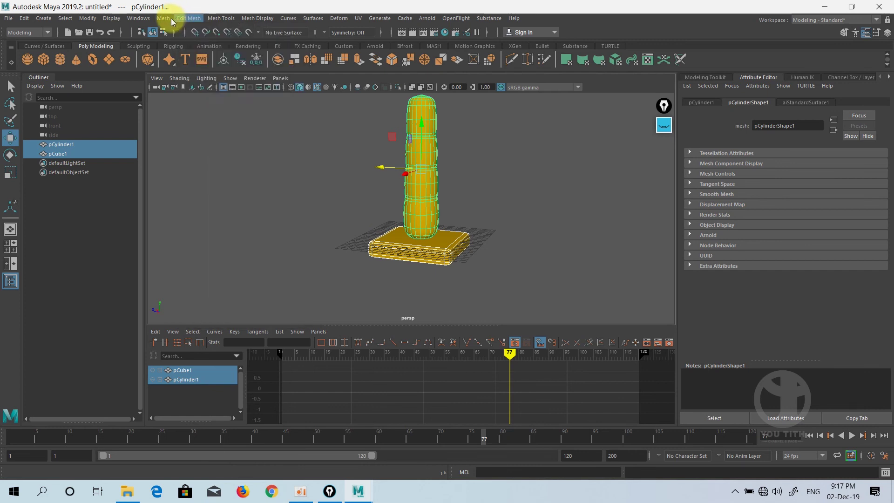
left_click(165, 19)
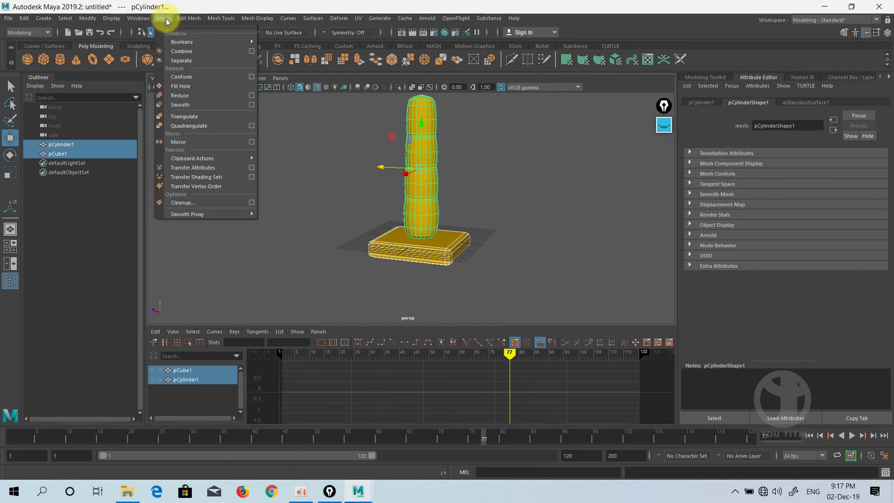
left_click(181, 52)
left_click(531, 200)
left_click(449, 231)
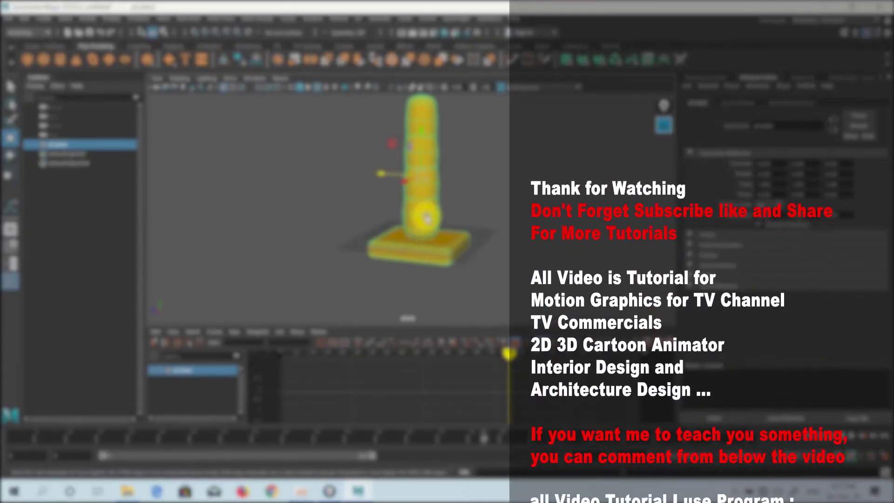
In the front view, move the combined mesh up so that its base rests on the grid's horizontal axis
left_click(506, 189)
left_click_drag(507, 191, 451, 231, "alt")
key("space")
middle_click_drag(419, 234, 450, 229, "alt")
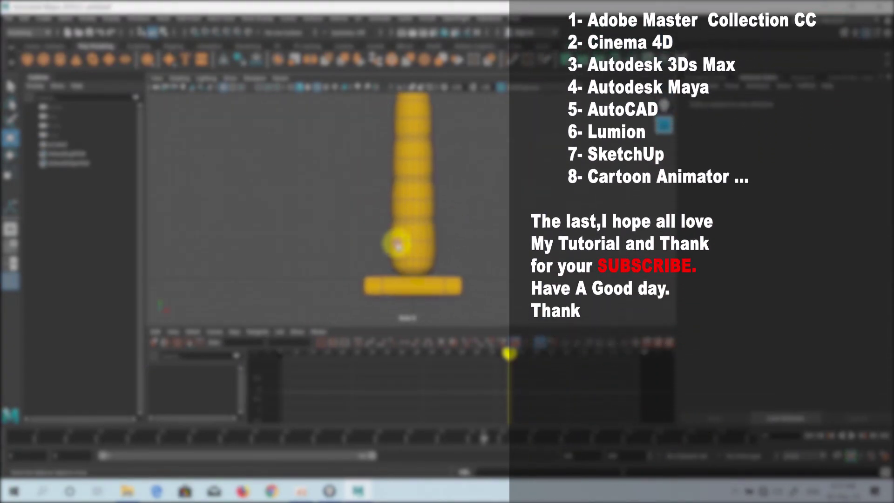
left_click(397, 244)
middle_click_drag(419, 262, 407, 267, "alt")
left_click_drag(401, 153, 401, 135)
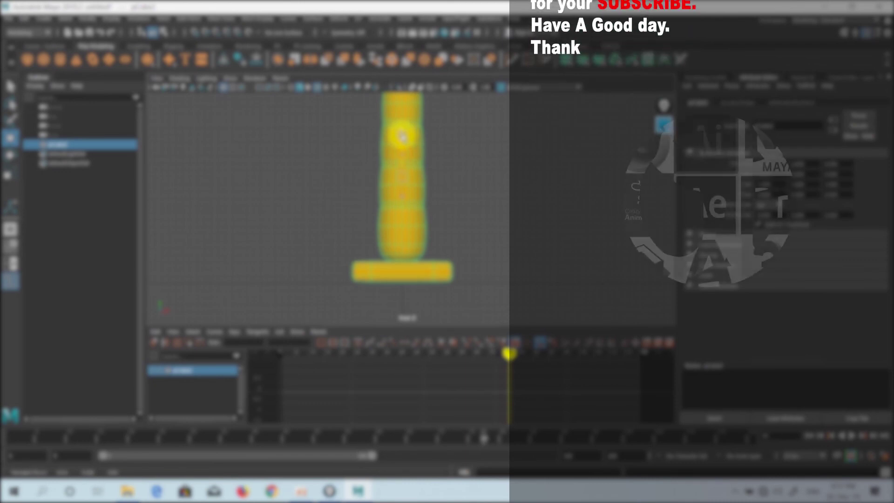